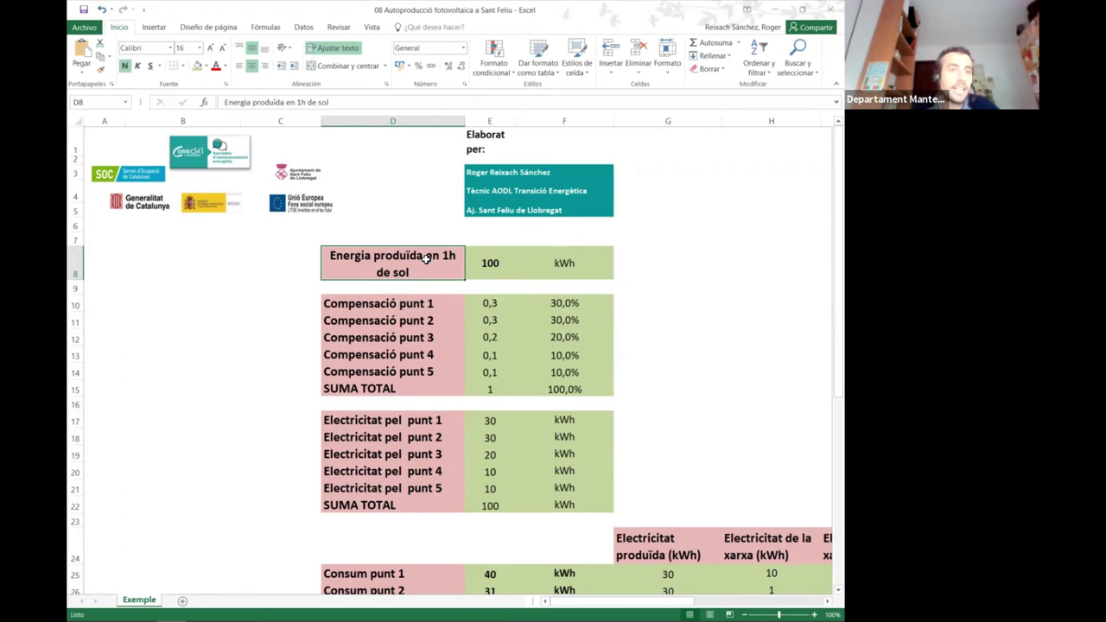
- Examine the energy produced in one hour of sun and its unit in row 8
{"action": "left_click", "coordinate": [497, 266]}
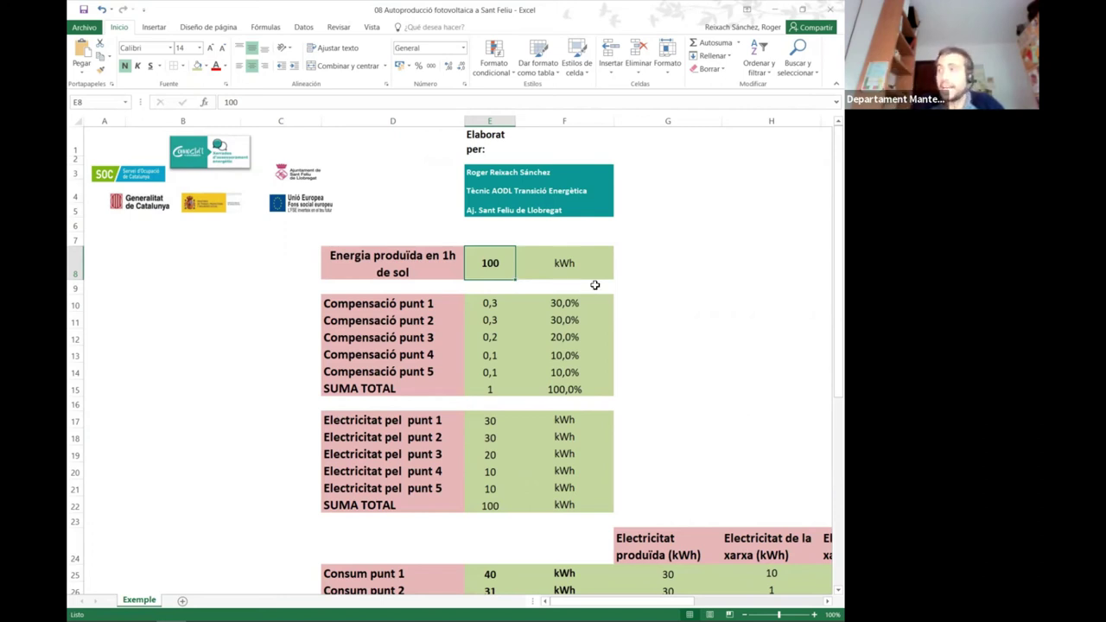
{"action": "left_click_drag", "start_coordinate": [510, 265], "coordinate": [545, 262]}
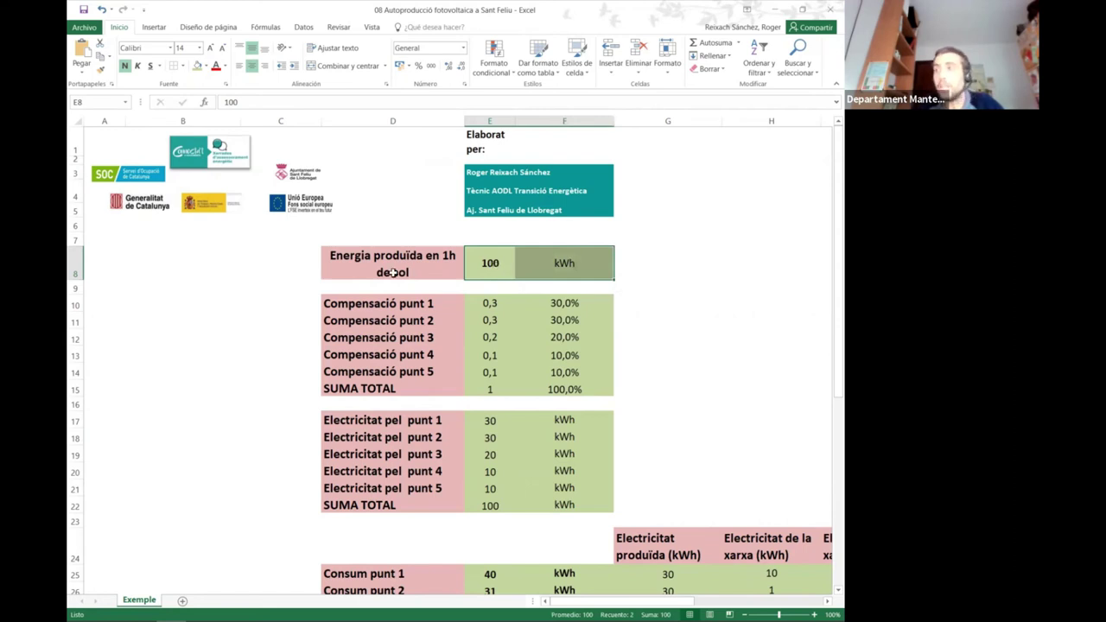
{"action": "left_click", "coordinate": [566, 263]}
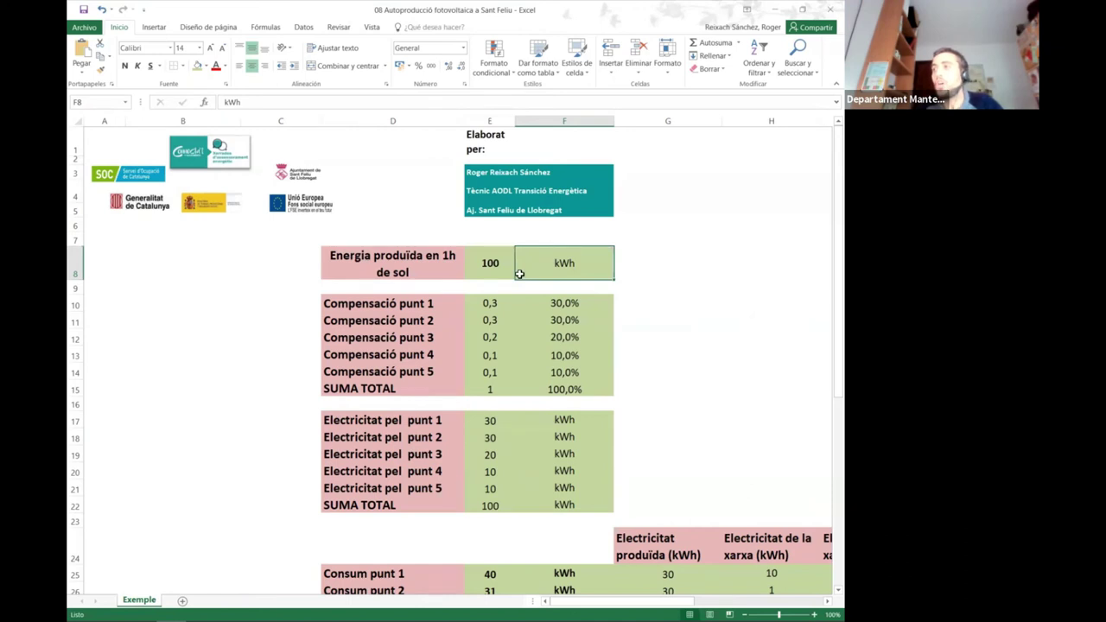
- Examine the compensation coefficients of points 1 to 4 and the percentages of all five points
{"action": "left_click", "coordinate": [432, 305]}
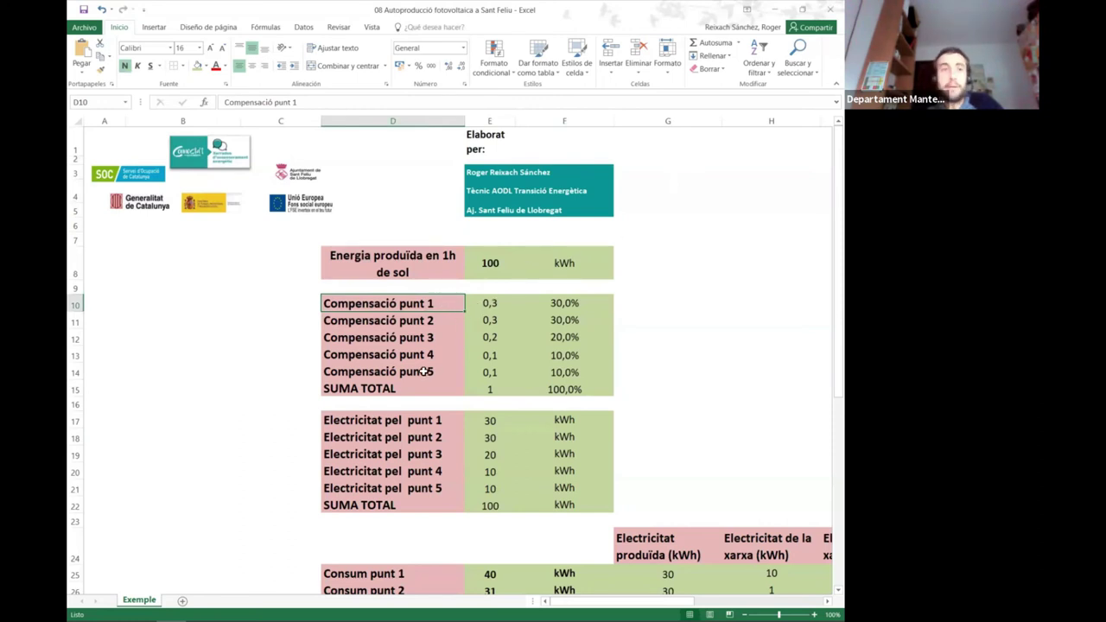
{"action": "left_click", "coordinate": [486, 302]}
{"action": "left_click", "coordinate": [427, 303]}
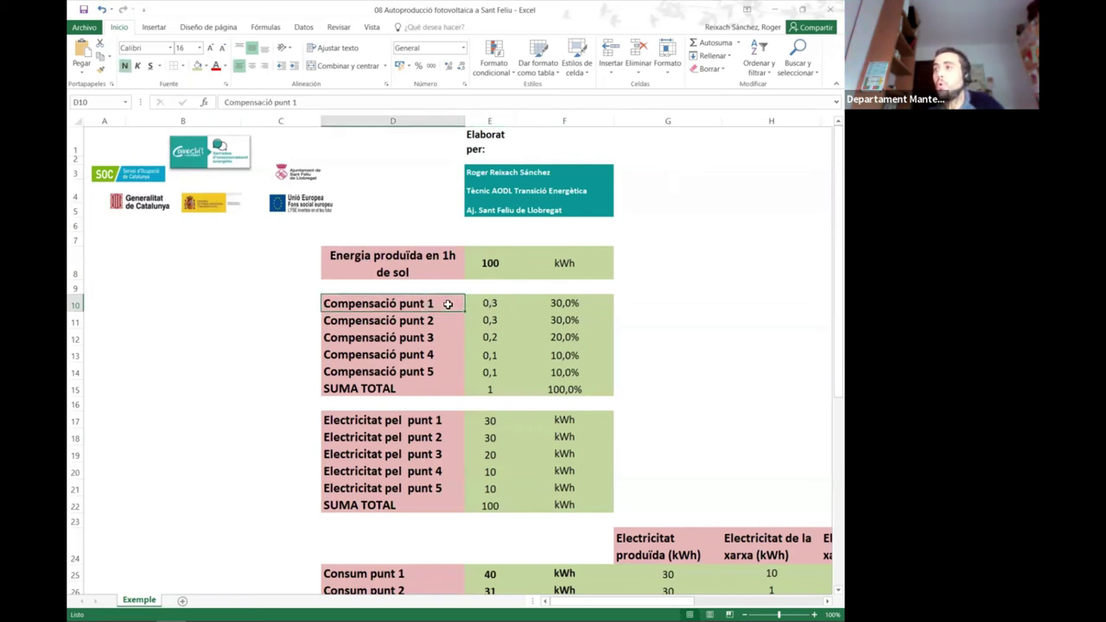
{"action": "left_click", "coordinate": [499, 306]}
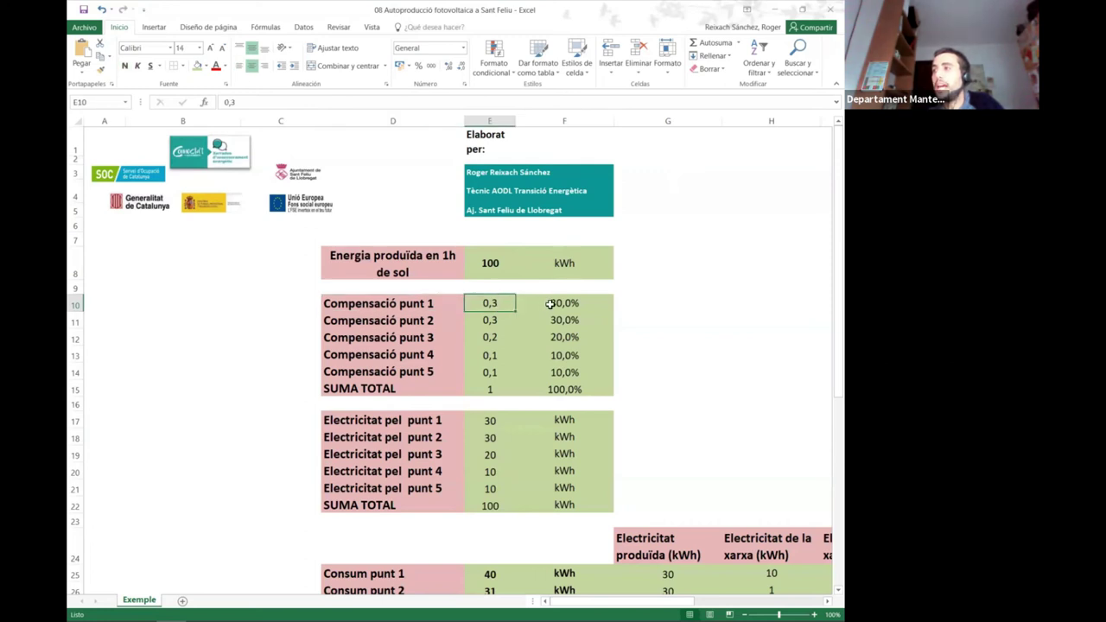
{"action": "left_click", "coordinate": [484, 319]}
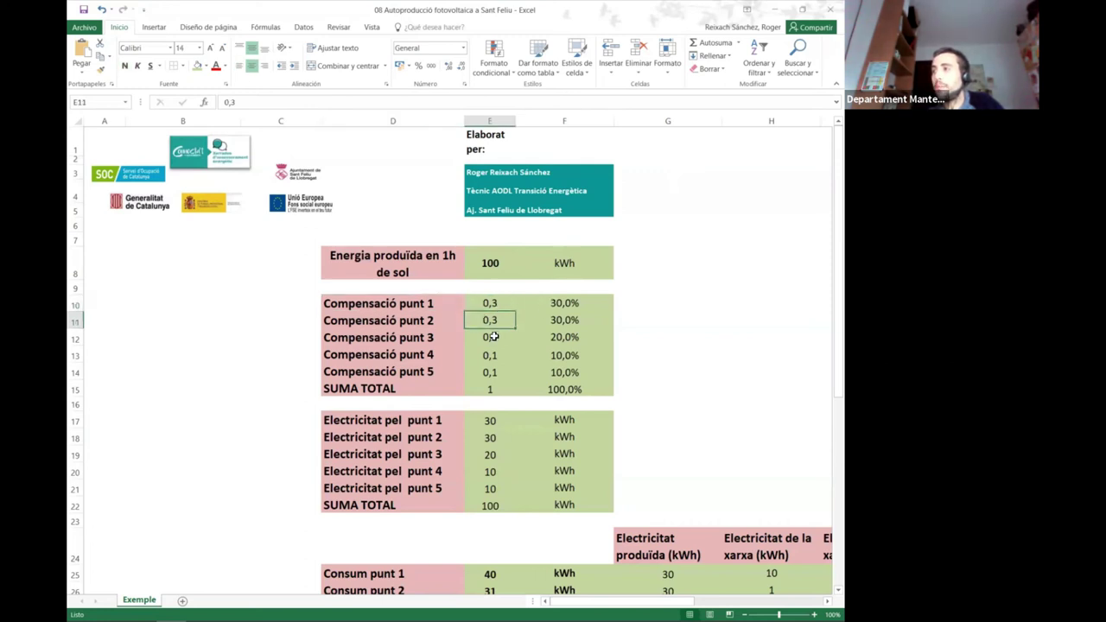
{"action": "left_click", "coordinate": [494, 337]}
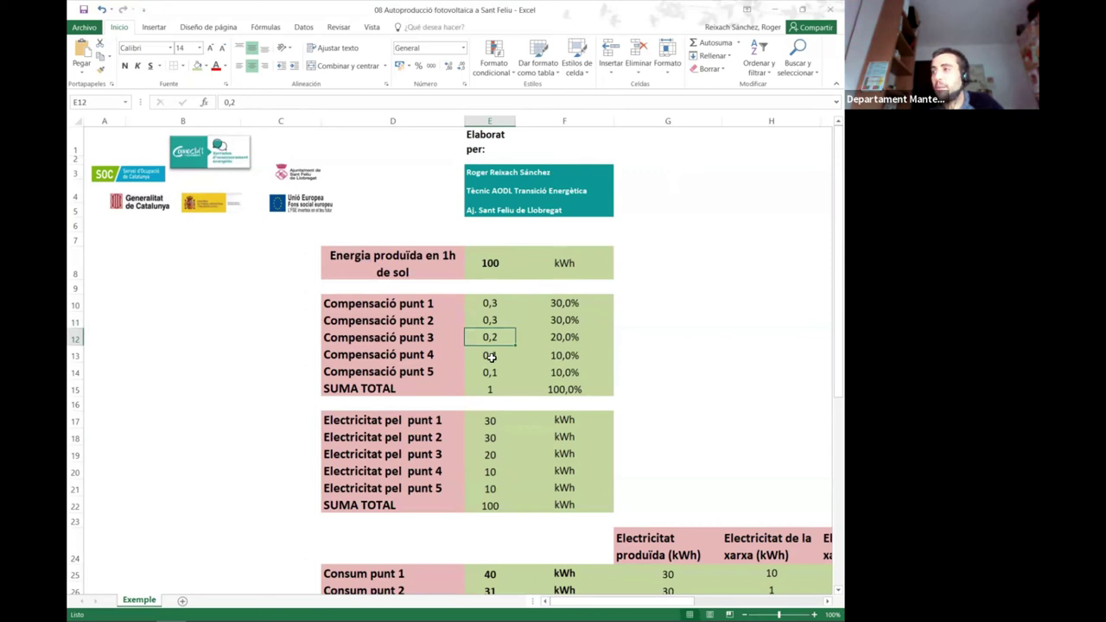
{"action": "left_click", "coordinate": [505, 356]}
{"action": "left_click_drag", "start_coordinate": [557, 304], "coordinate": [561, 373]}
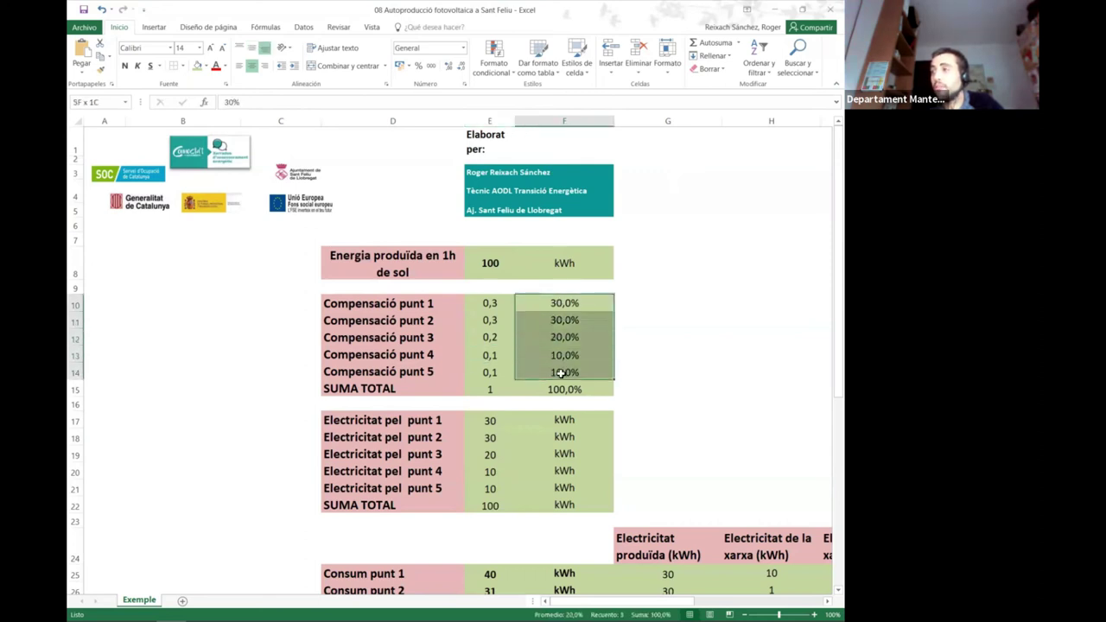
- Review the compensation coefficient column for points 1 to 5, including its SUMA TOTAL
{"action": "scroll", "coordinate": [564, 382], "scroll_direction": "down", "scroll_amount": 1}
{"action": "left_click", "coordinate": [565, 419]}
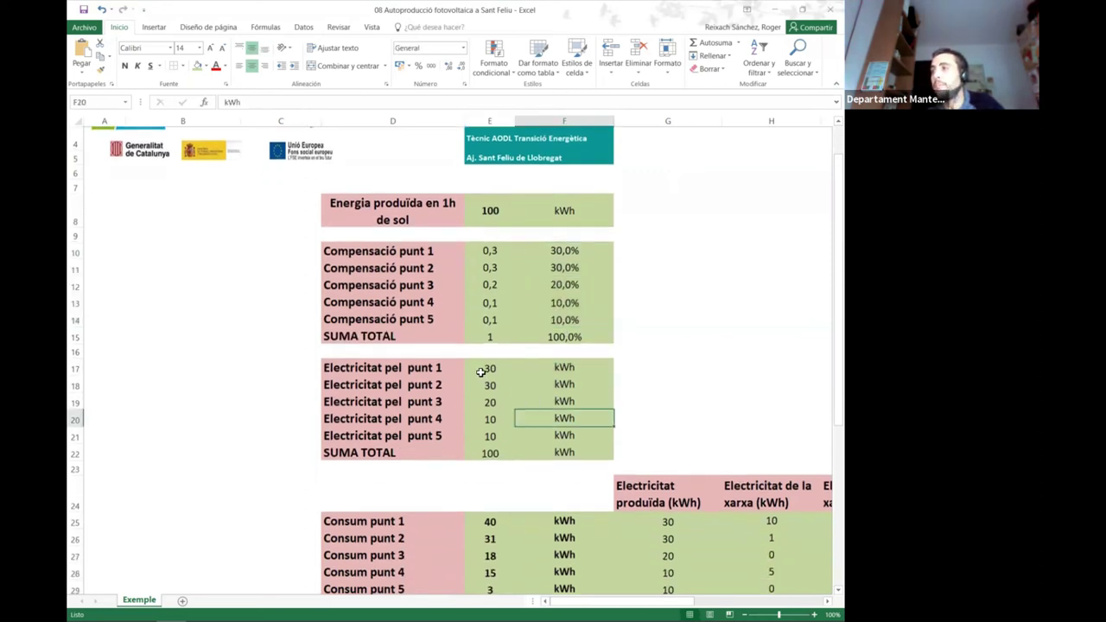
{"action": "left_click_drag", "start_coordinate": [389, 209], "coordinate": [490, 334]}
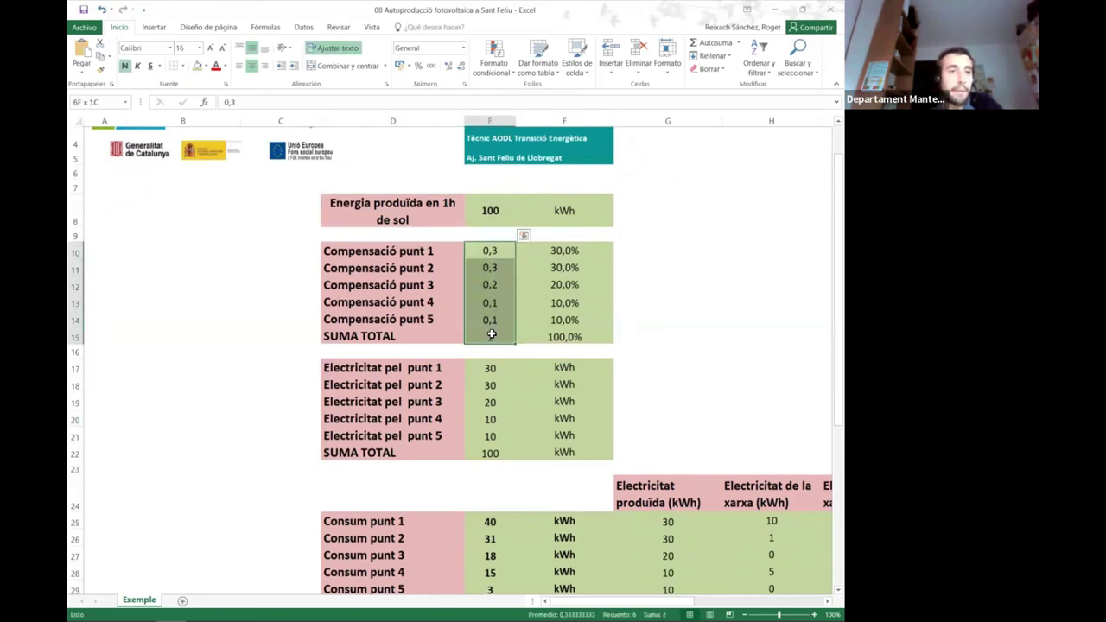
{"action": "left_click_drag", "start_coordinate": [491, 334], "coordinate": [491, 334]}
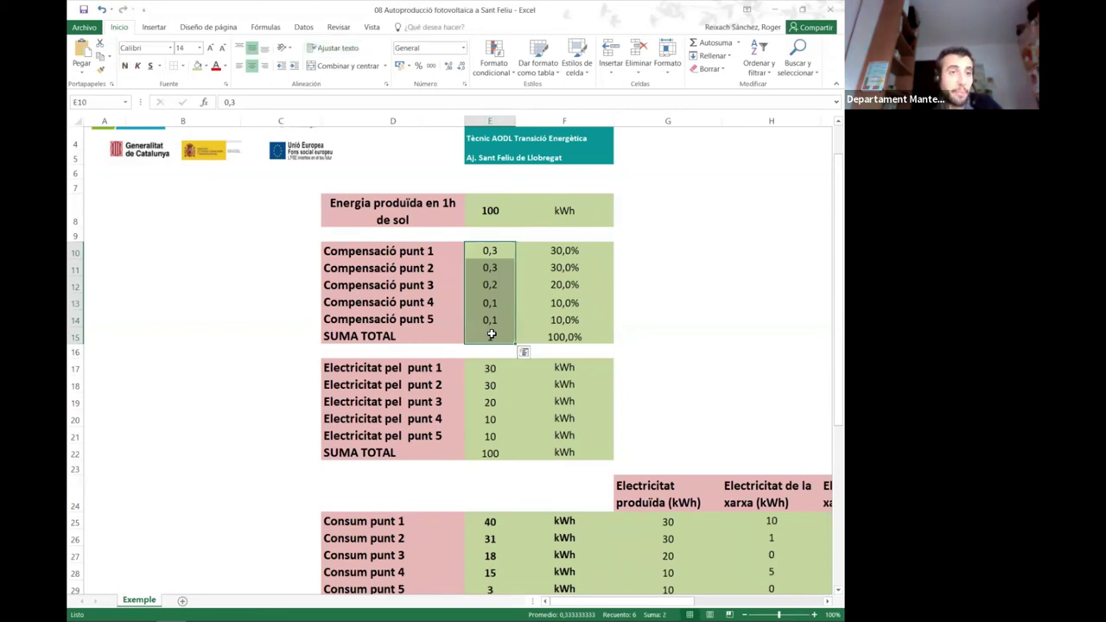
{"action": "left_click_drag", "start_coordinate": [507, 248], "coordinate": [499, 318]}
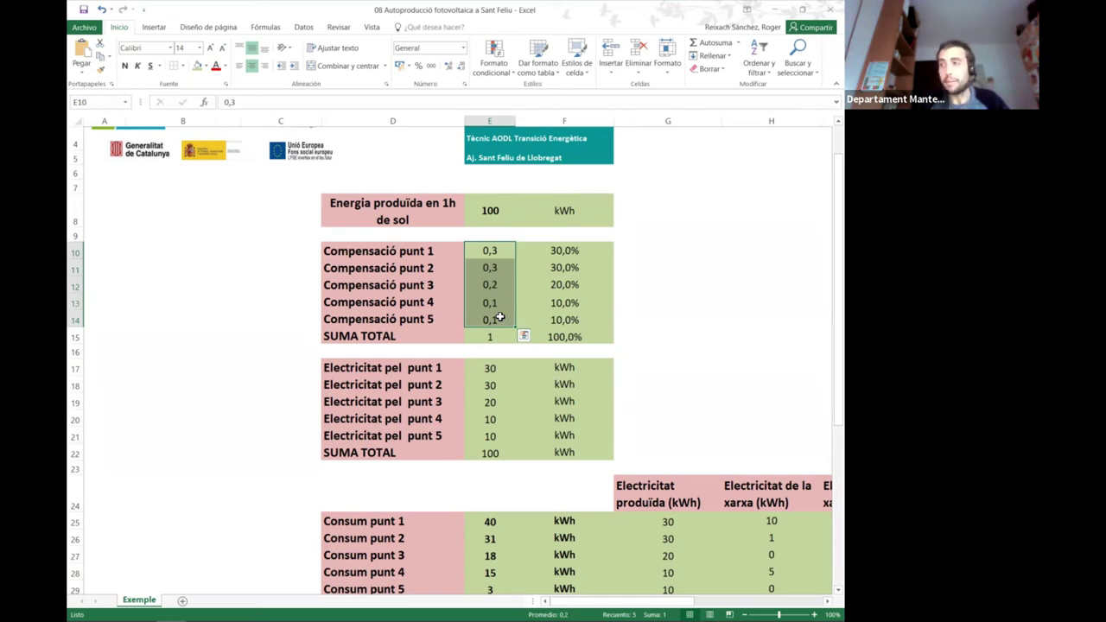
{"action": "left_click", "coordinate": [652, 285]}
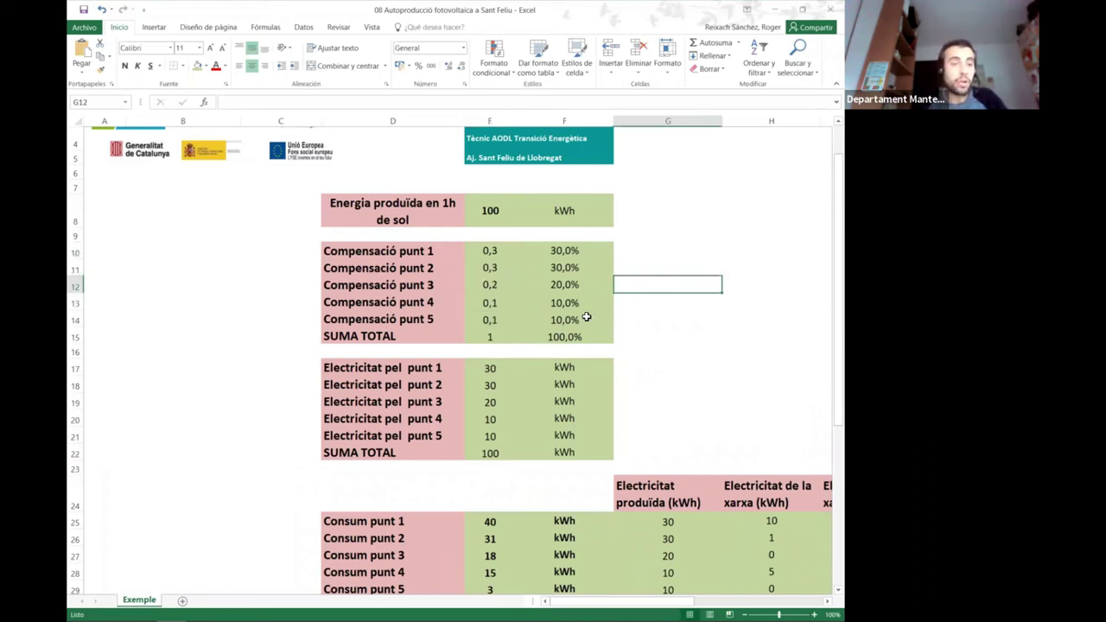
- Inspect the electricity allocated to points 1 and 2 and the formulas behind it in E17 and E18
{"action": "scroll", "coordinate": [610, 354], "scroll_direction": "down", "scroll_amount": 1}
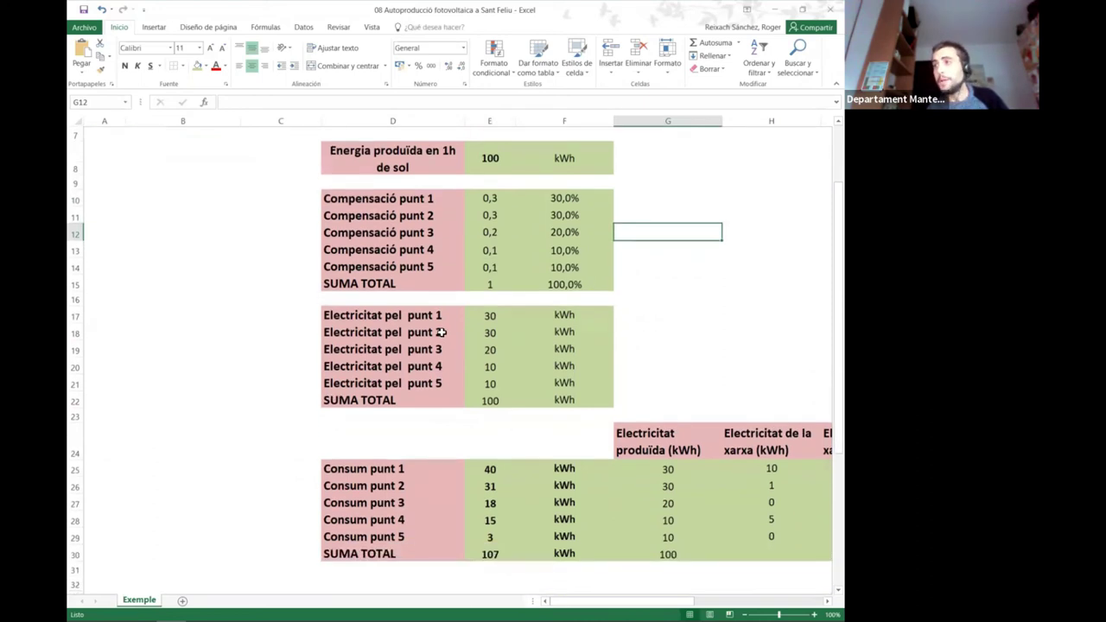
{"action": "left_click", "coordinate": [405, 311]}
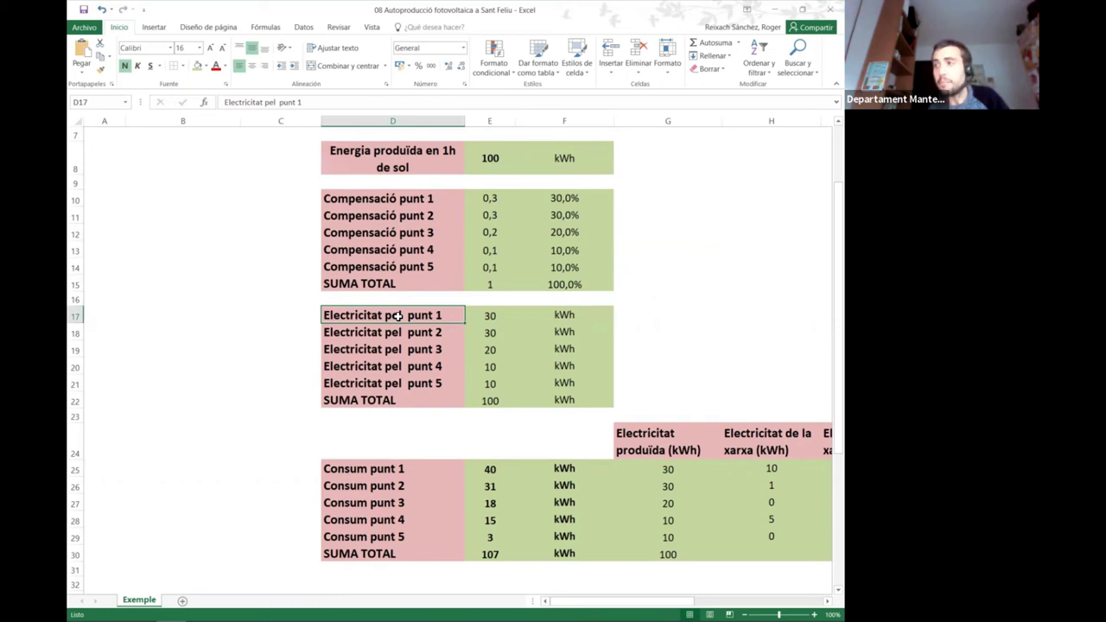
{"action": "left_click", "coordinate": [490, 316]}
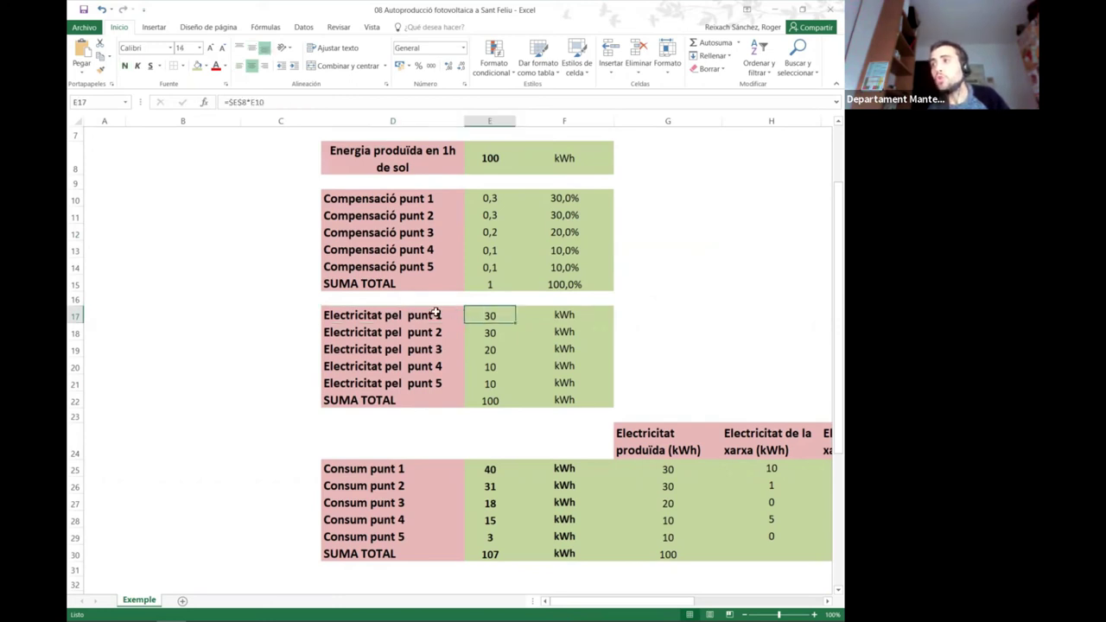
{"action": "left_click", "coordinate": [380, 316]}
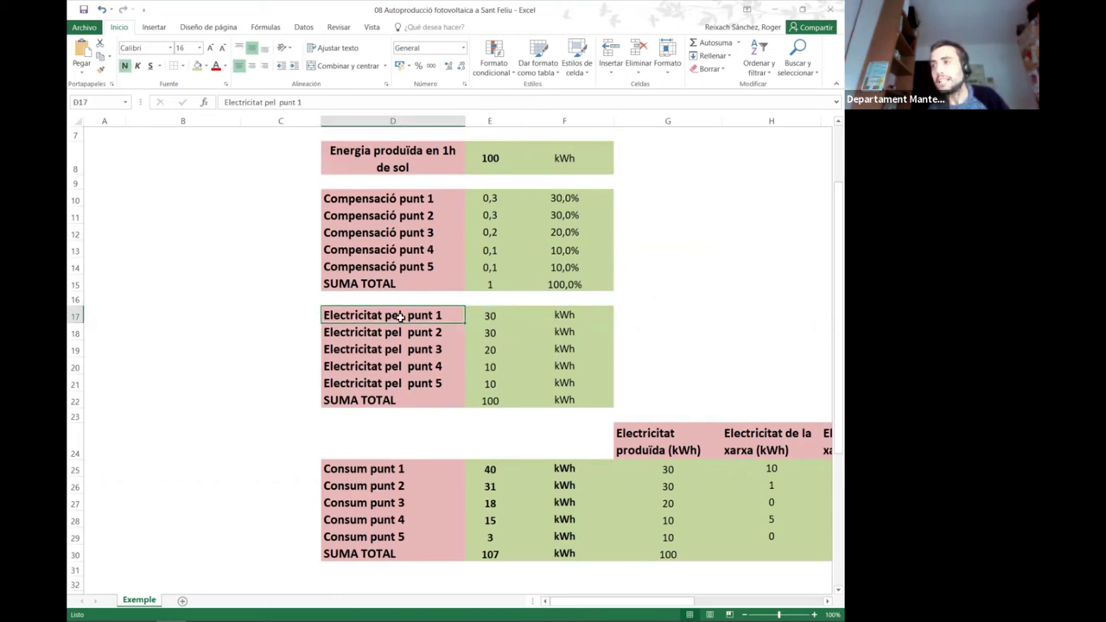
{"action": "left_click", "coordinate": [483, 317]}
{"action": "left_click", "coordinate": [414, 333]}
{"action": "left_click", "coordinate": [488, 333]}
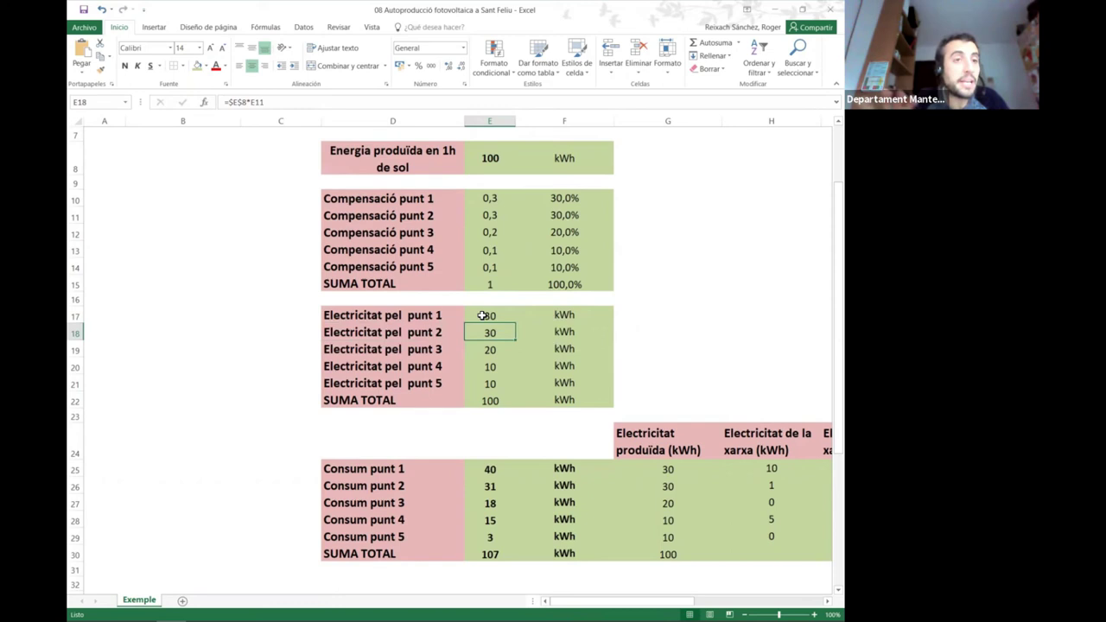
- Compare the consumption of points 1 to 5 with their allocated electricity and compensation coefficients
{"action": "scroll", "coordinate": [479, 313], "scroll_direction": "down", "scroll_amount": 1}
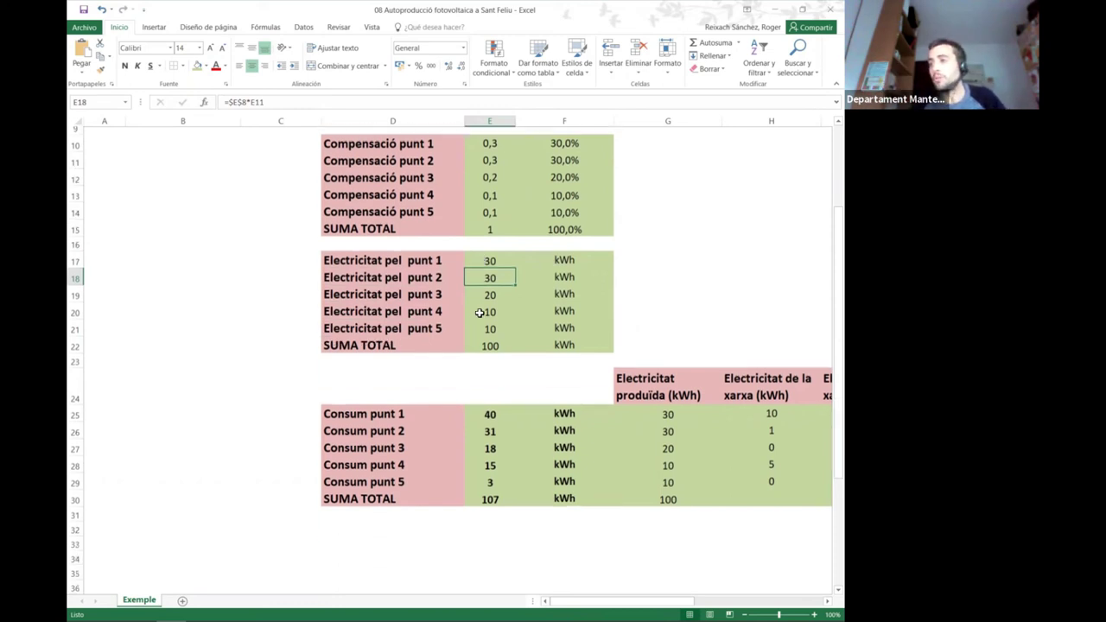
{"action": "left_click_drag", "start_coordinate": [397, 404], "coordinate": [503, 474]}
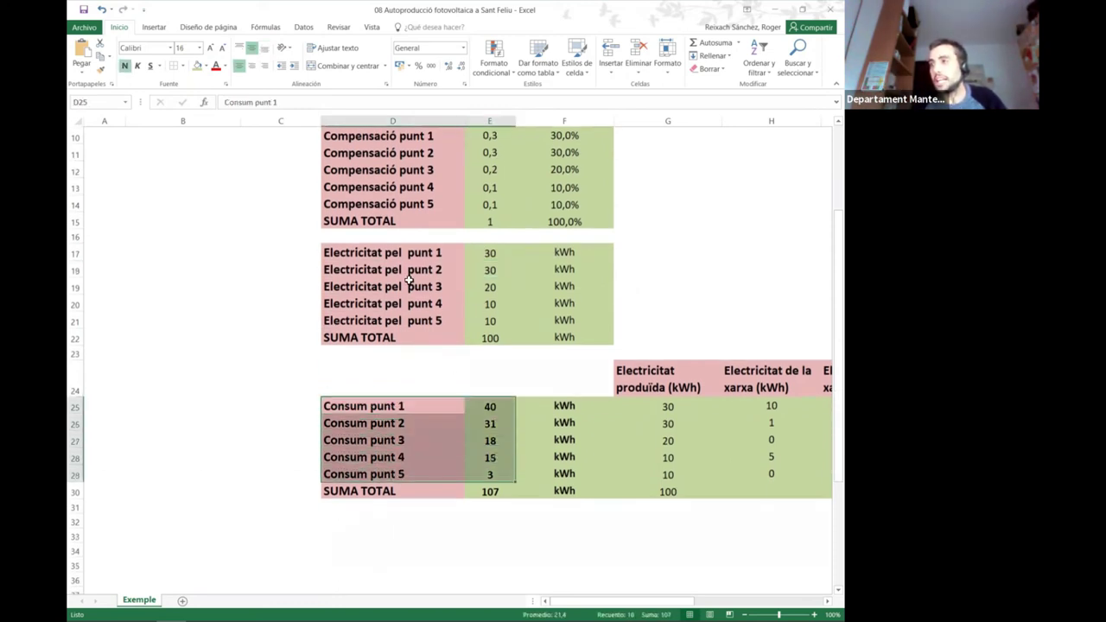
{"action": "left_click", "coordinate": [412, 284]}
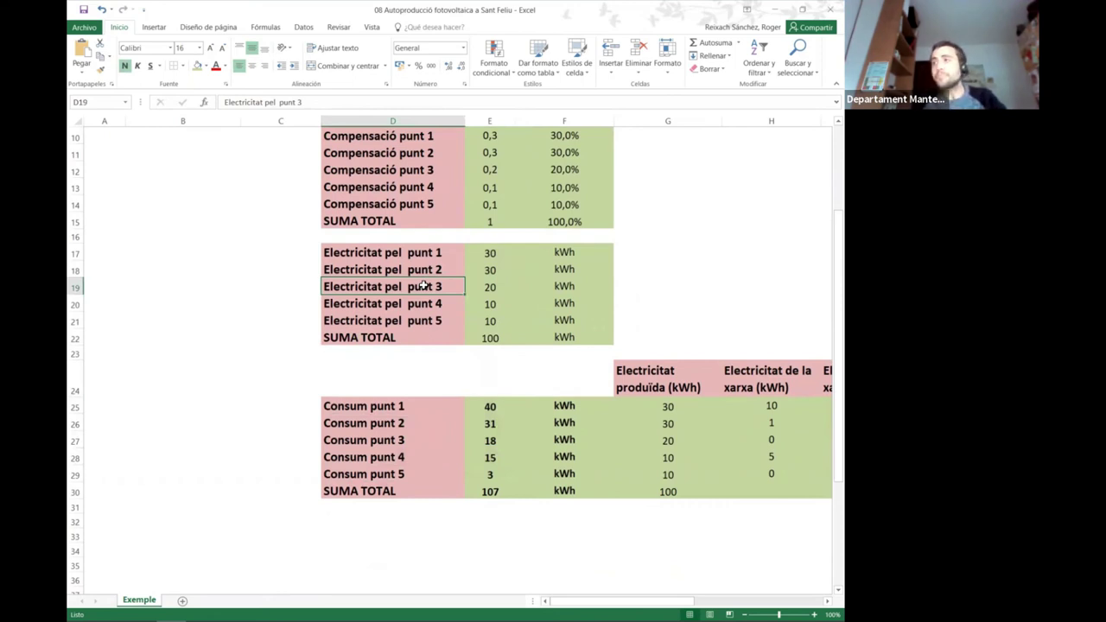
{"action": "left_click_drag", "start_coordinate": [414, 253], "coordinate": [561, 318]}
{"action": "scroll", "coordinate": [562, 318], "scroll_direction": "up", "scroll_amount": 3}
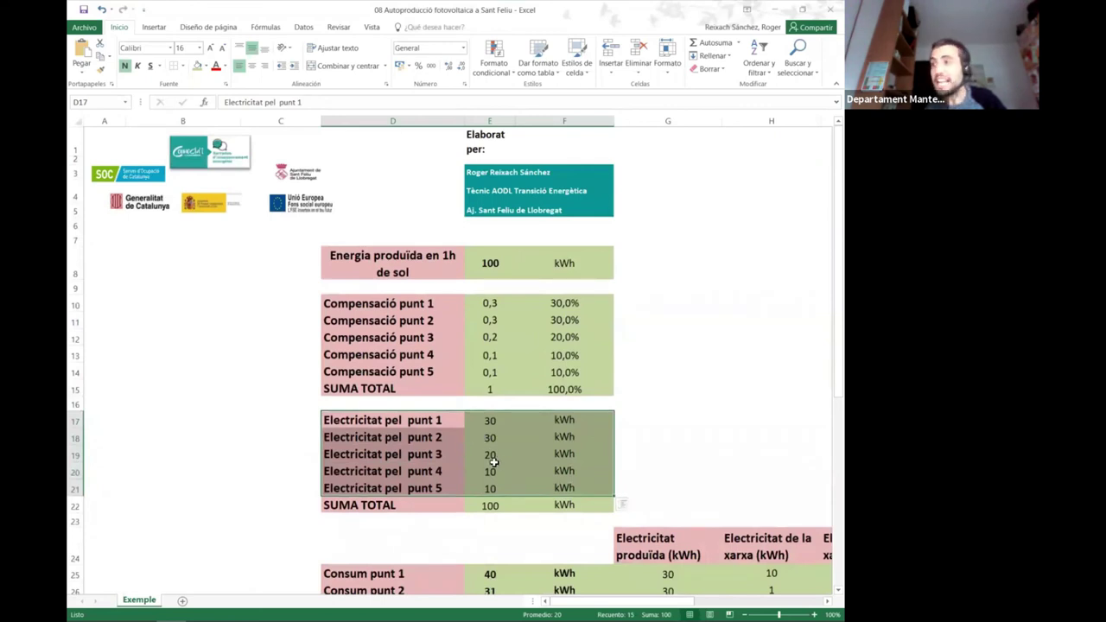
{"action": "left_click", "coordinate": [492, 457]}
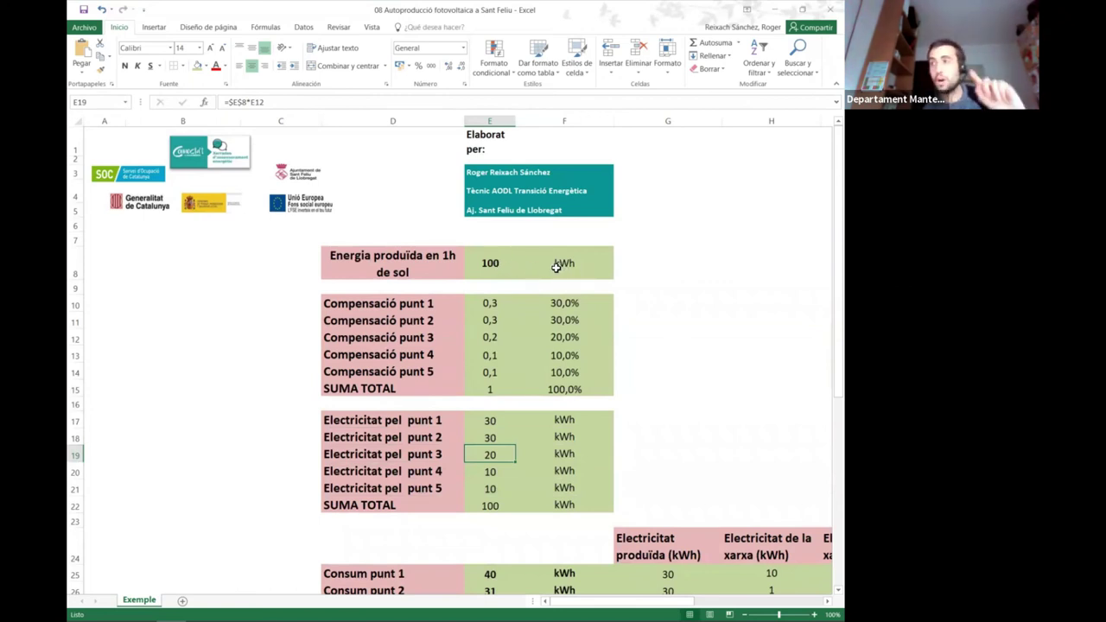
{"action": "left_click", "coordinate": [486, 421]}
{"action": "left_click_drag", "start_coordinate": [486, 301], "coordinate": [551, 370]}
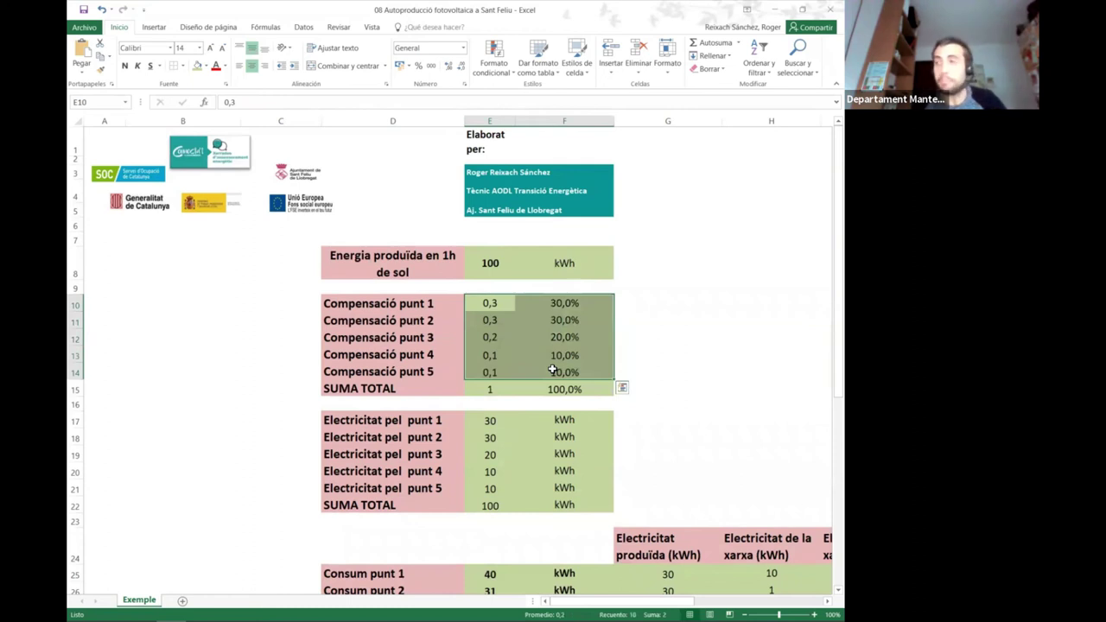
- Check the electricity allocated to each of the five points, relating it to the compensation coefficient of point 2
{"action": "left_click", "coordinate": [519, 415]}
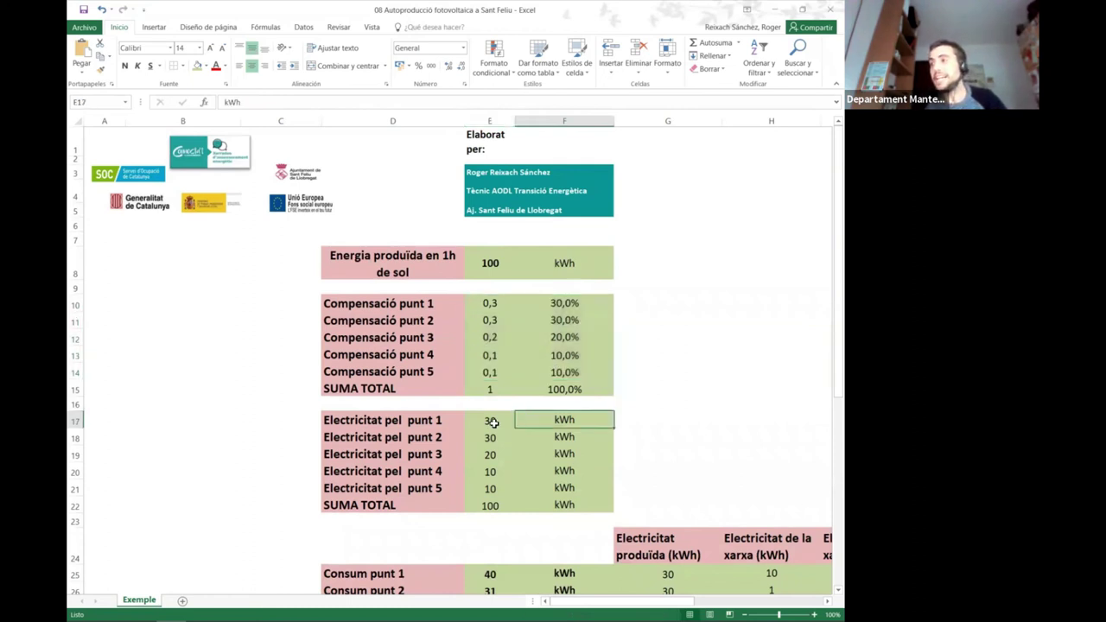
{"action": "left_click", "coordinate": [492, 422]}
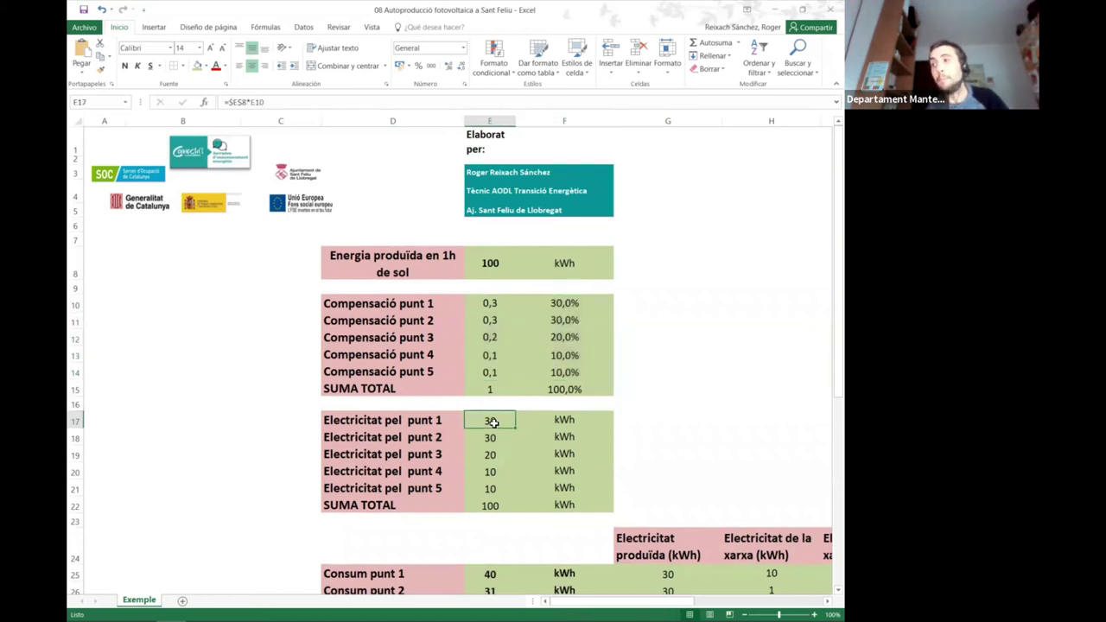
{"action": "left_click", "coordinate": [490, 439]}
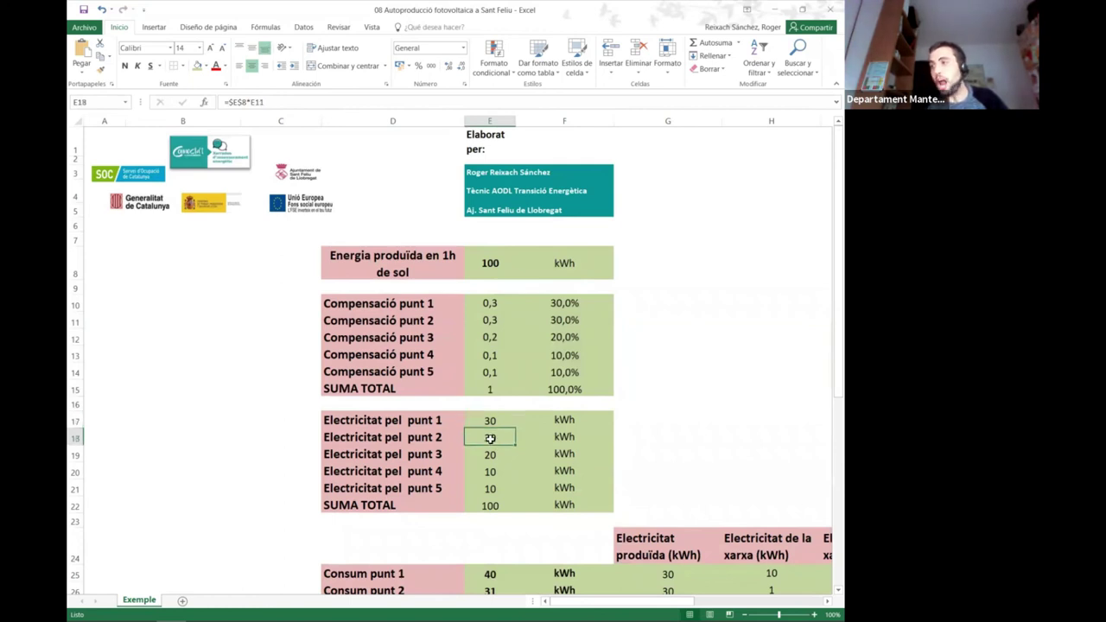
{"action": "scroll", "coordinate": [493, 461], "scroll_direction": "down", "scroll_amount": 2}
{"action": "left_click", "coordinate": [491, 353]}
{"action": "left_click", "coordinate": [493, 370]}
{"action": "left_click", "coordinate": [489, 386]}
{"action": "left_click", "coordinate": [511, 216]}
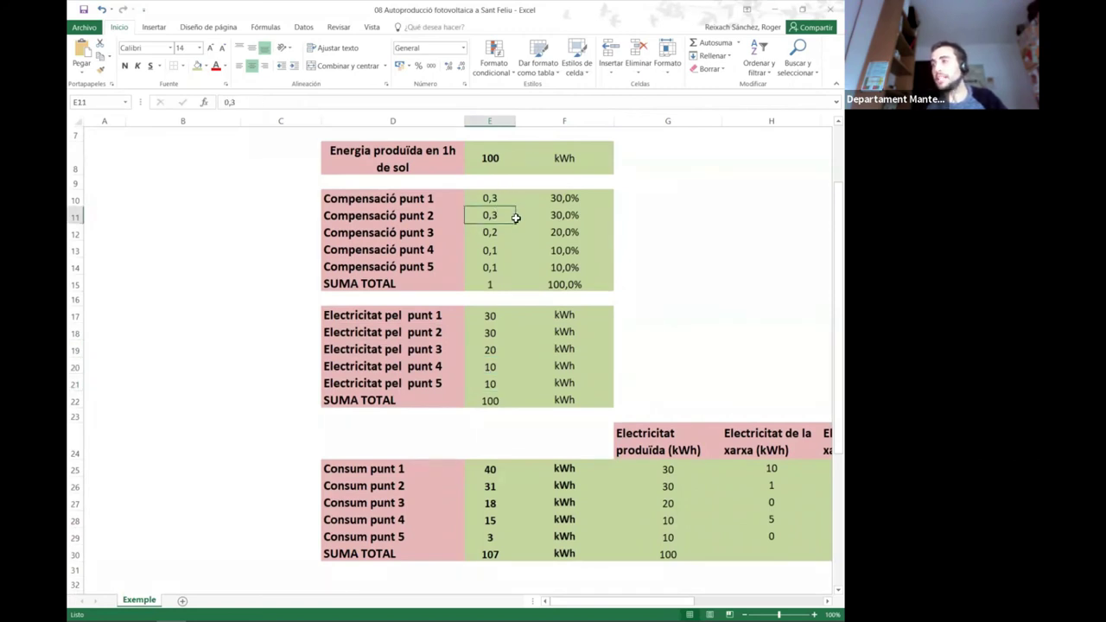
{"action": "left_click_drag", "start_coordinate": [515, 217], "coordinate": [588, 233]}
{"action": "left_click", "coordinate": [640, 336]}
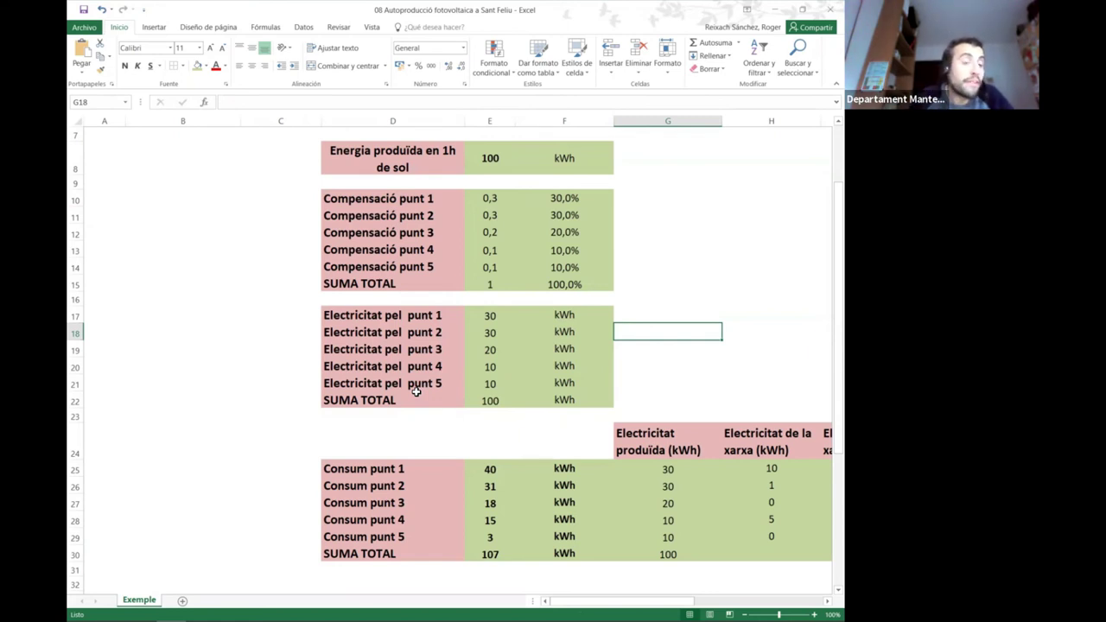
- Examine the consumption values of points 1, 2 and 3 in E25 to E27
{"action": "left_click", "coordinate": [490, 470]}
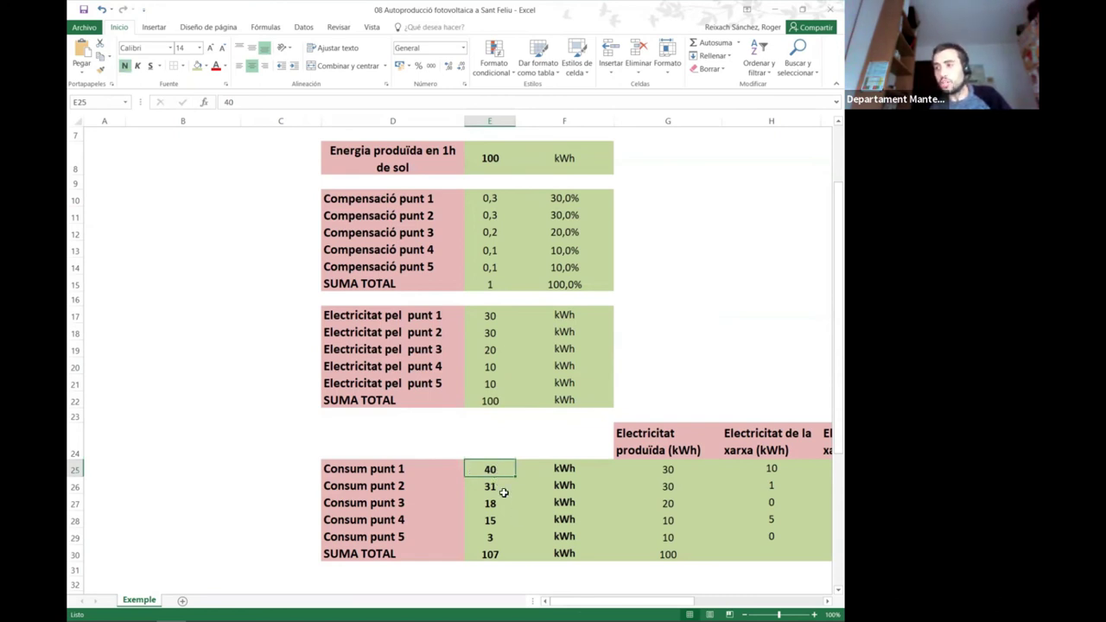
{"action": "left_click", "coordinate": [499, 488]}
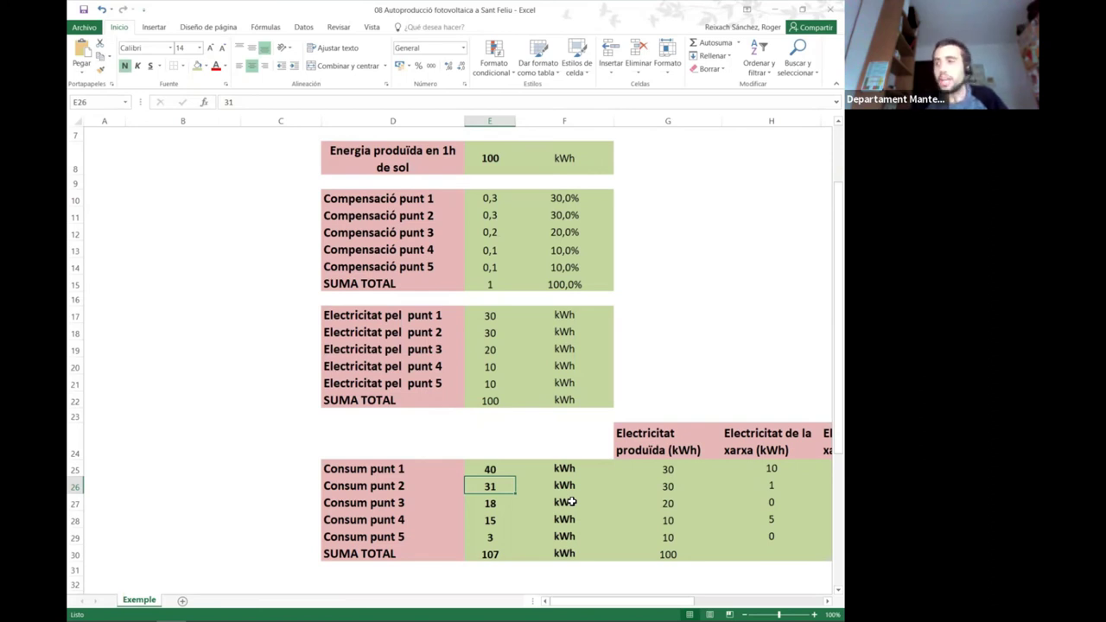
{"action": "left_click", "coordinate": [480, 468]}
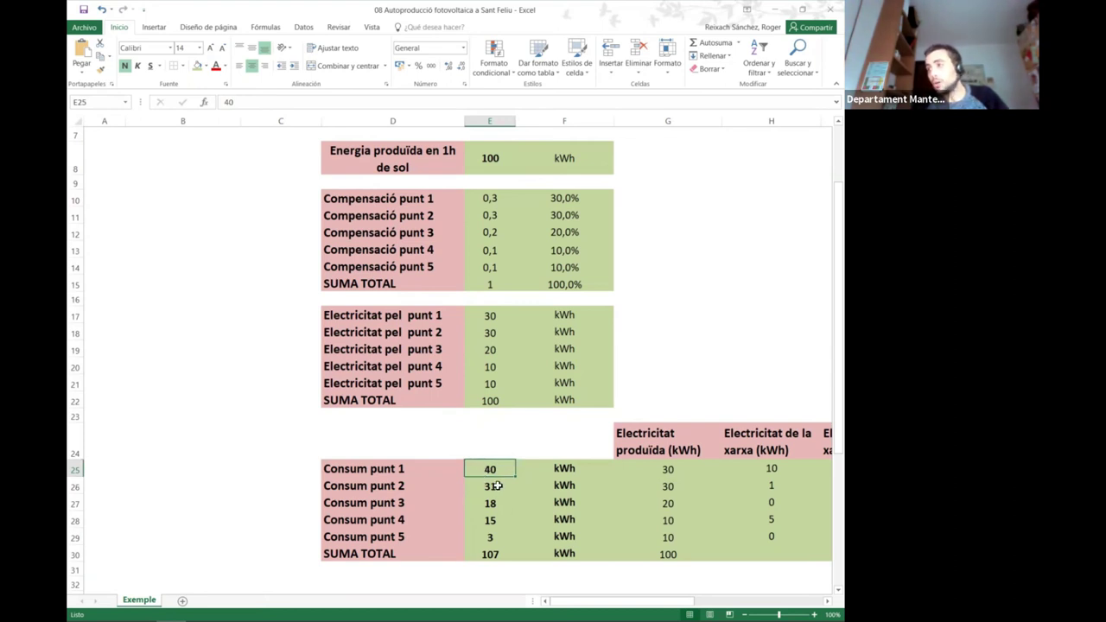
{"action": "left_click", "coordinate": [497, 487]}
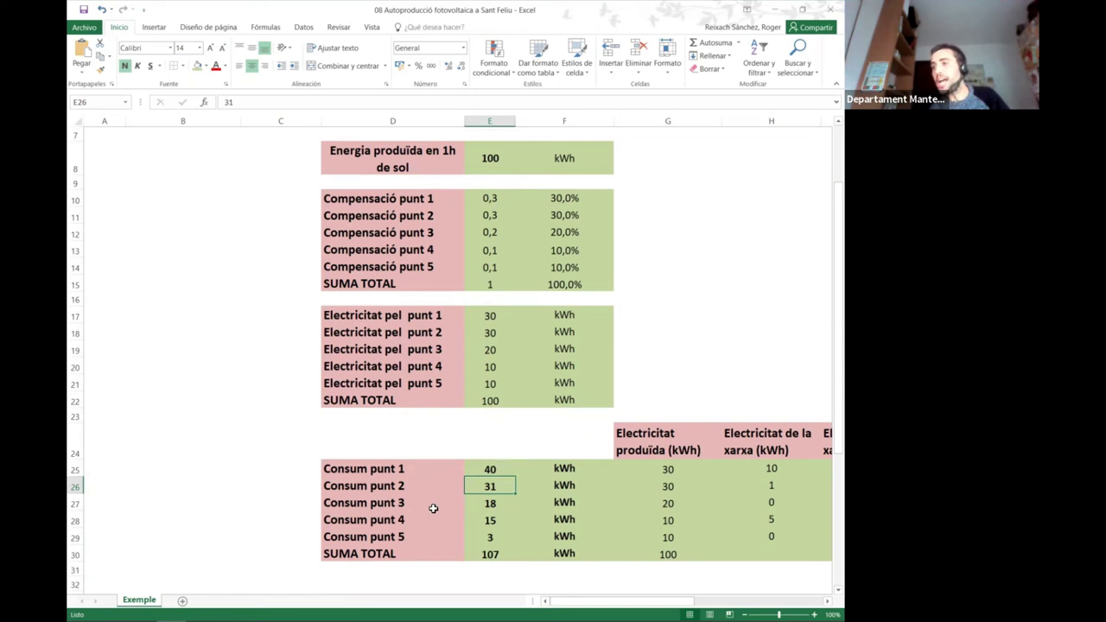
{"action": "left_click", "coordinate": [491, 505]}
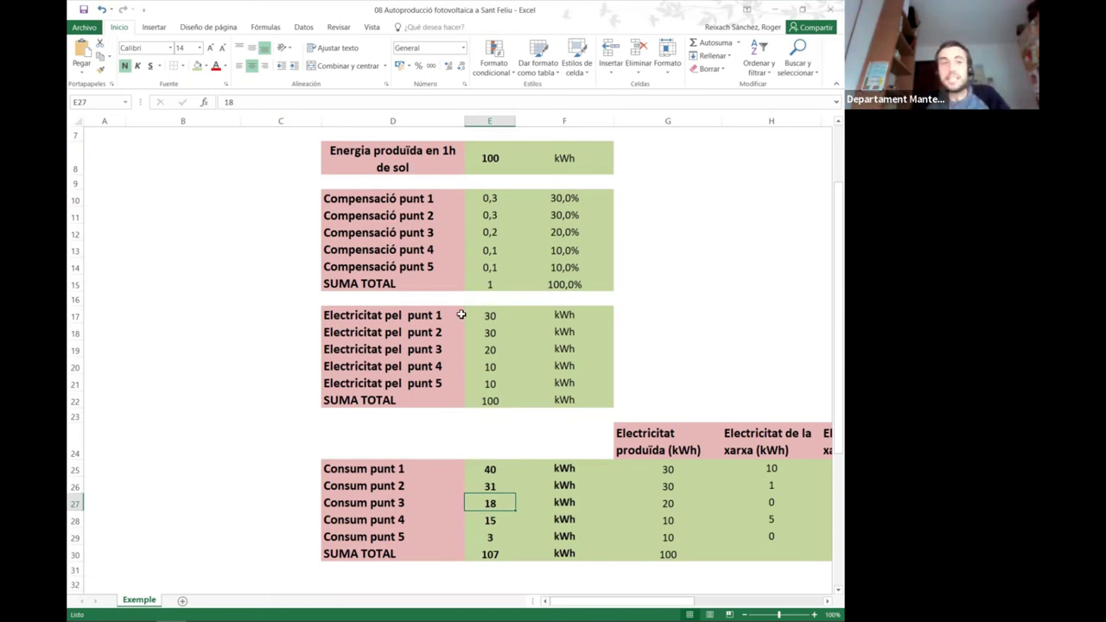
- Check the consumption of point 4 in E28 and the electricity allocated to point 1 in E17
{"action": "left_click", "coordinate": [499, 520]}
{"action": "left_click_drag", "start_coordinate": [581, 604], "coordinate": [595, 603]}
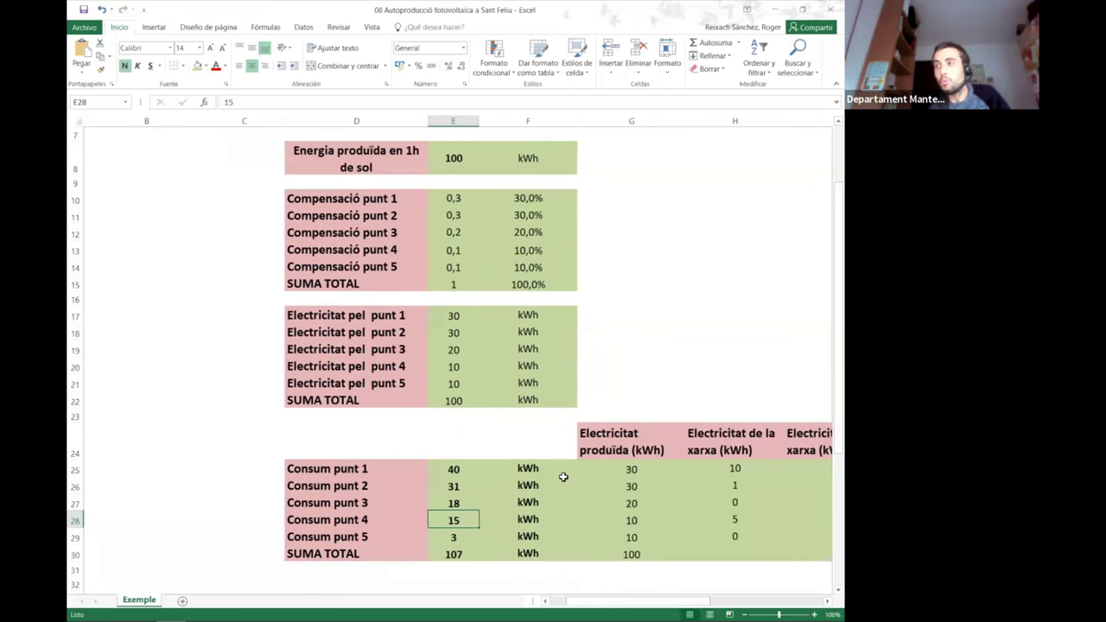
{"action": "left_click", "coordinate": [465, 315]}
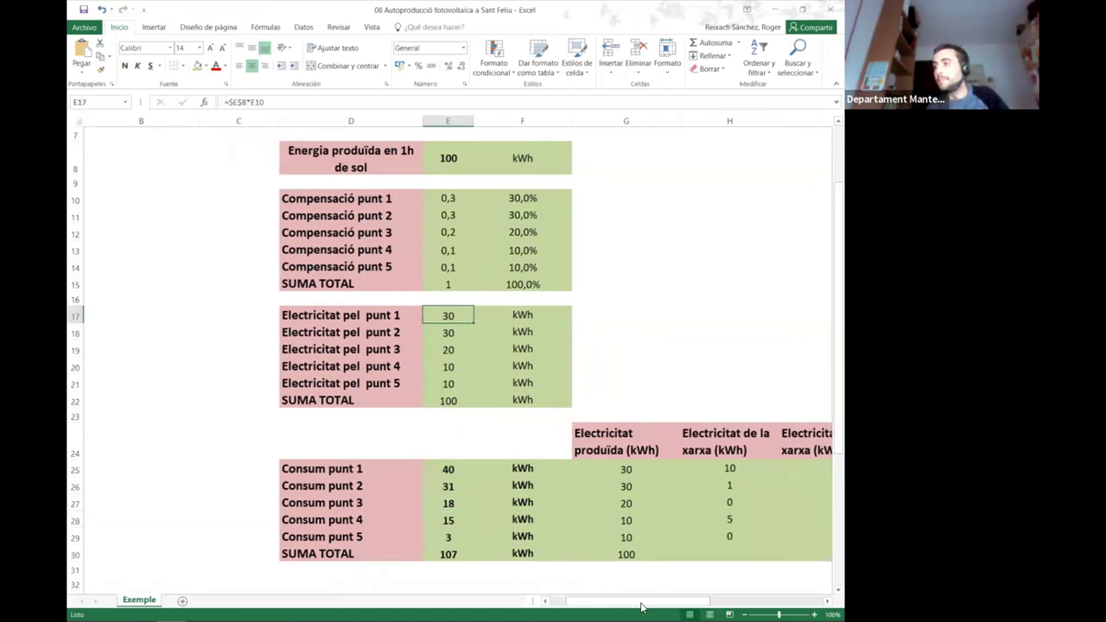
{"action": "scroll", "coordinate": [654, 607], "scroll_direction": "right", "scroll_amount": 2}
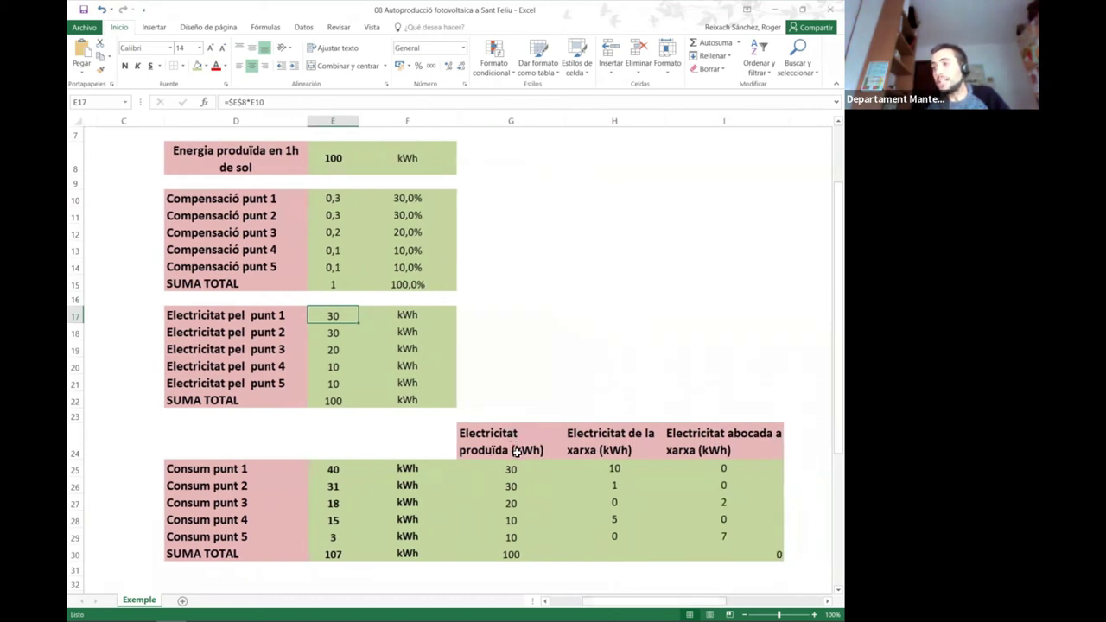
- Compare point 1's consumption, produced electricity and electricity drawn from the grid in row 25, including the formulas in G25 and H25
{"action": "left_click", "coordinate": [514, 469]}
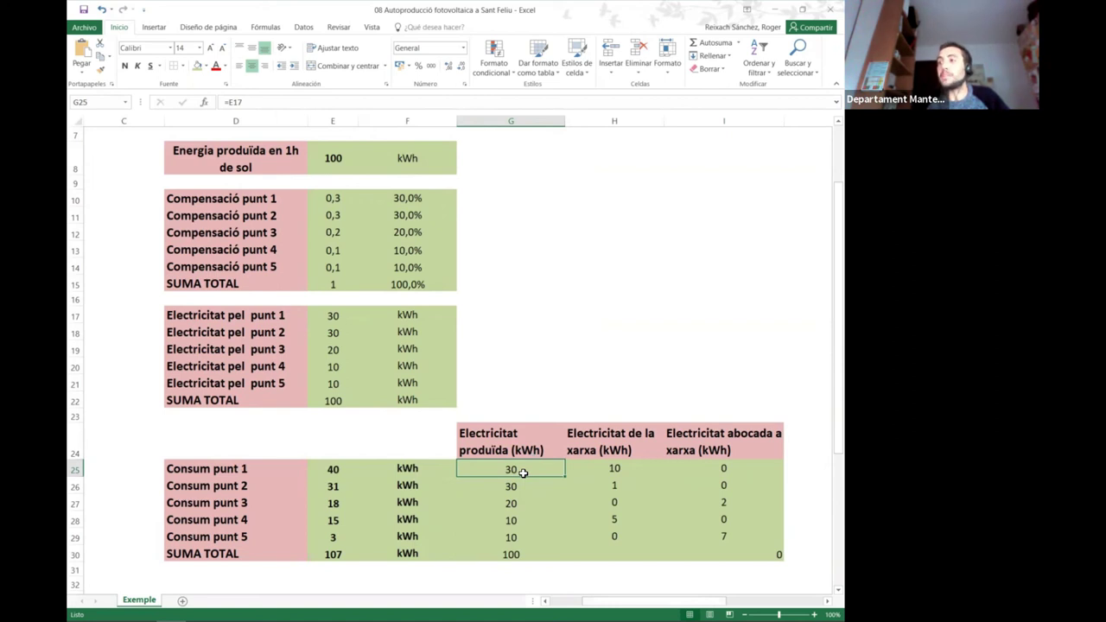
{"action": "left_click", "coordinate": [333, 467]}
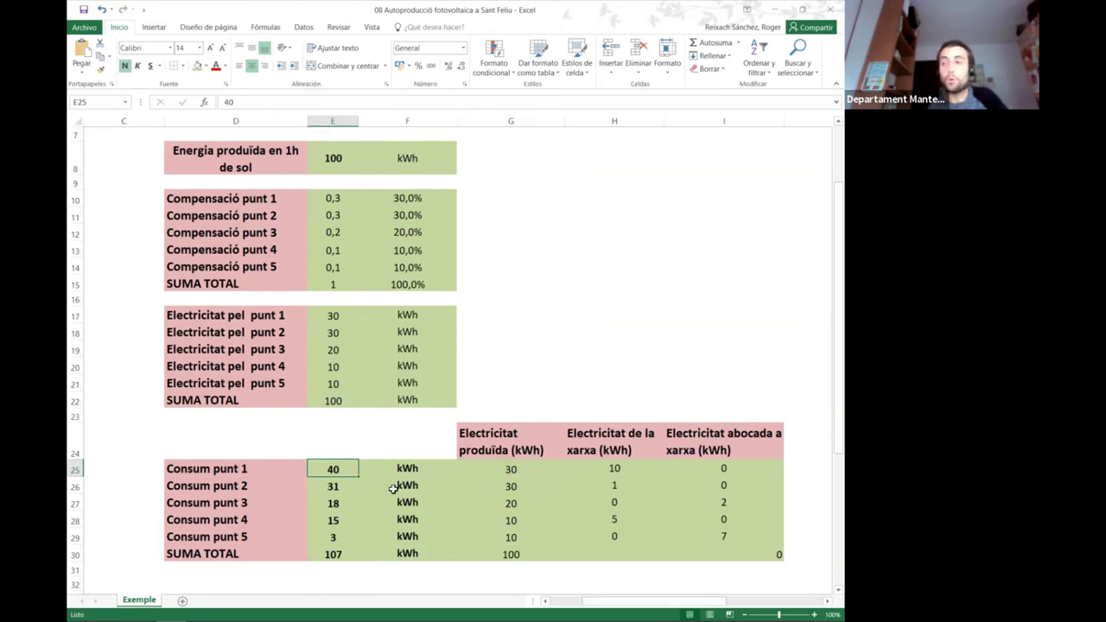
{"action": "left_click", "coordinate": [616, 467]}
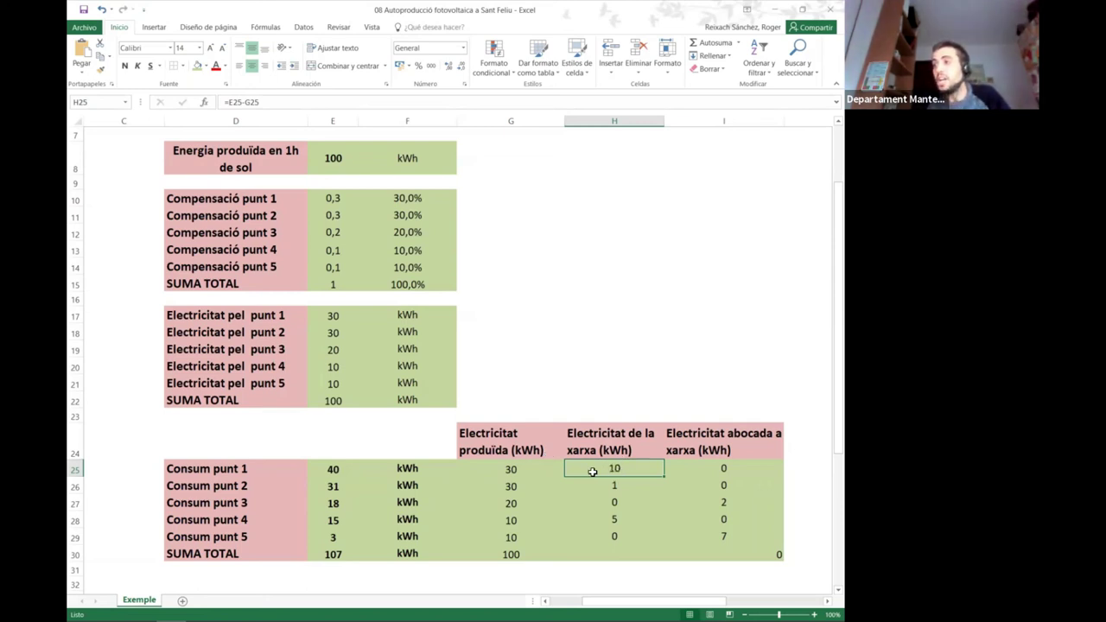
{"action": "left_click", "coordinate": [517, 467]}
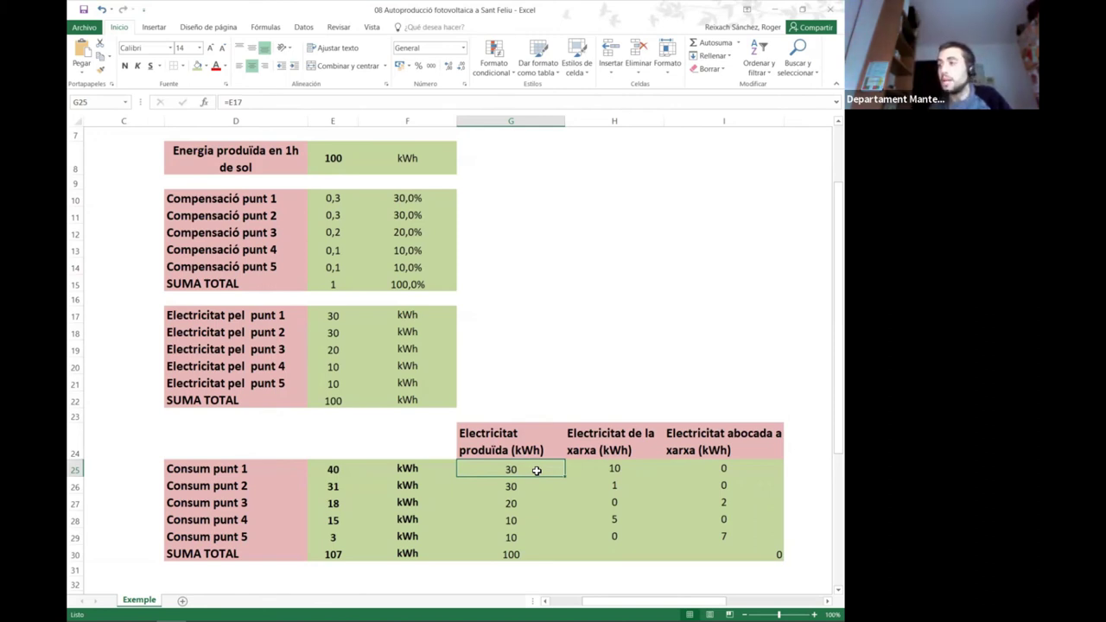
{"action": "left_click", "coordinate": [600, 469]}
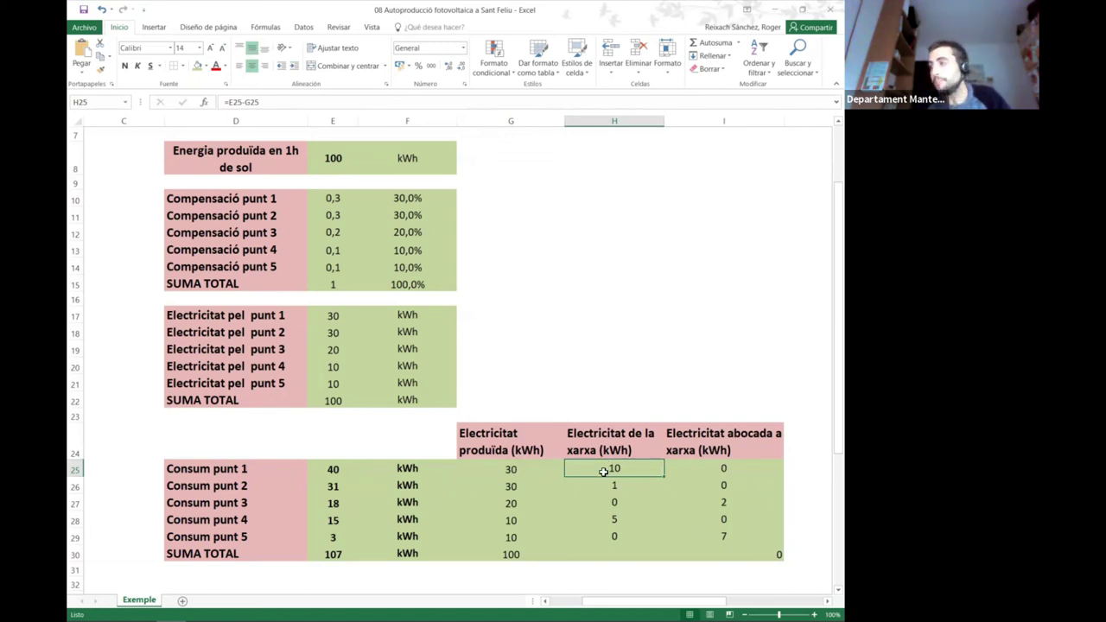
- Compare point 2's consumption, produced and grid electricity in row 26, and check the electricity fed to the grid by points 1 and 2
{"action": "left_click", "coordinate": [505, 488]}
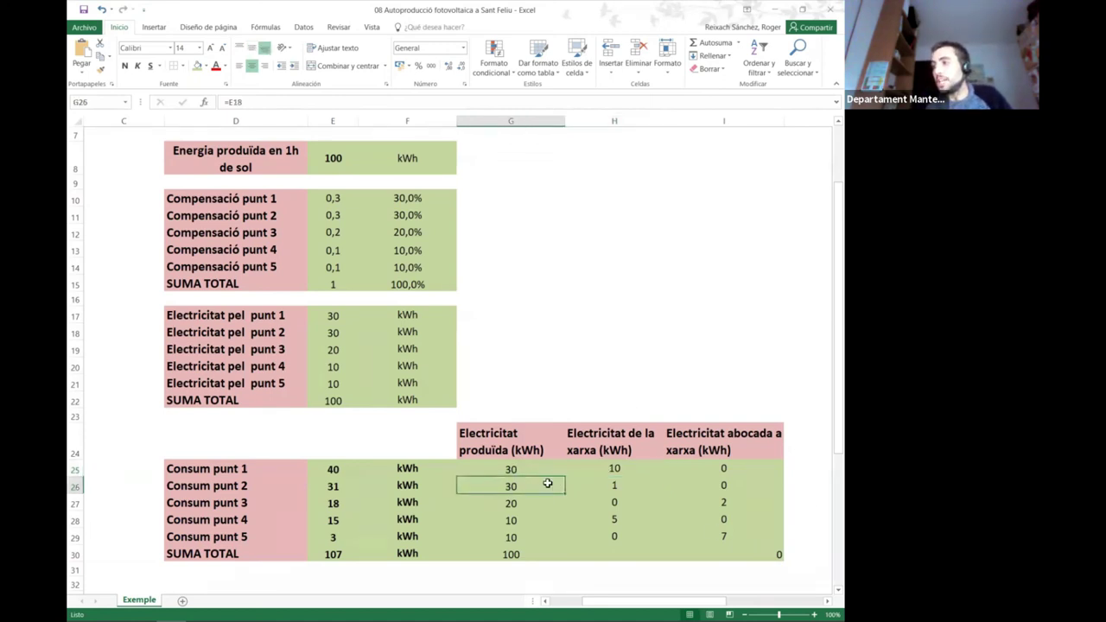
{"action": "left_click", "coordinate": [246, 489]}
{"action": "left_click", "coordinate": [324, 486]}
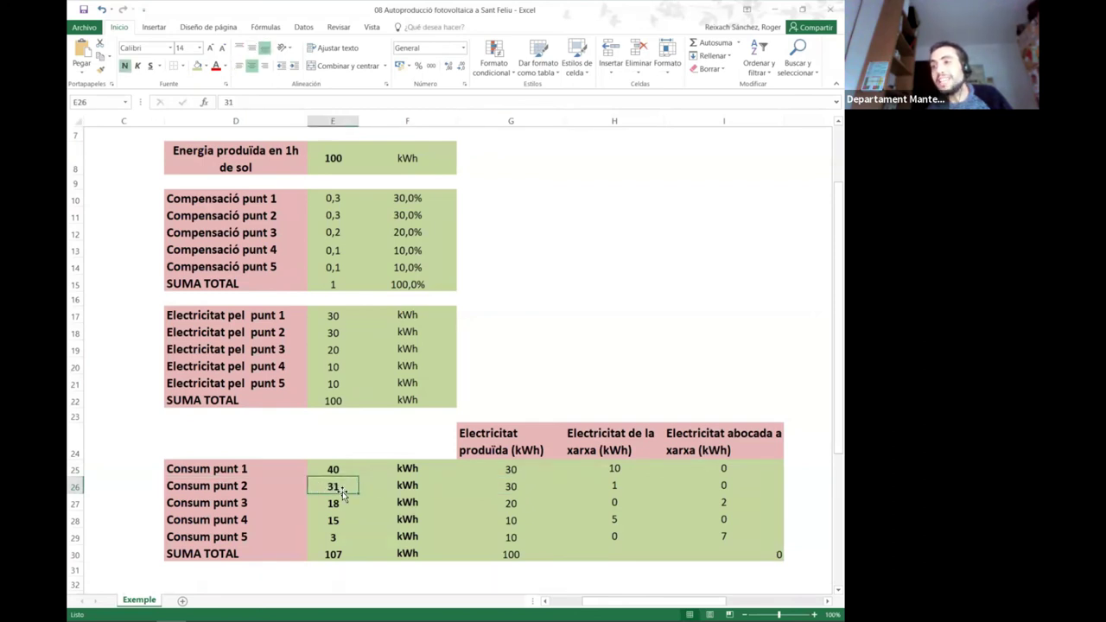
{"action": "left_click_drag", "start_coordinate": [243, 487], "coordinate": [395, 485]}
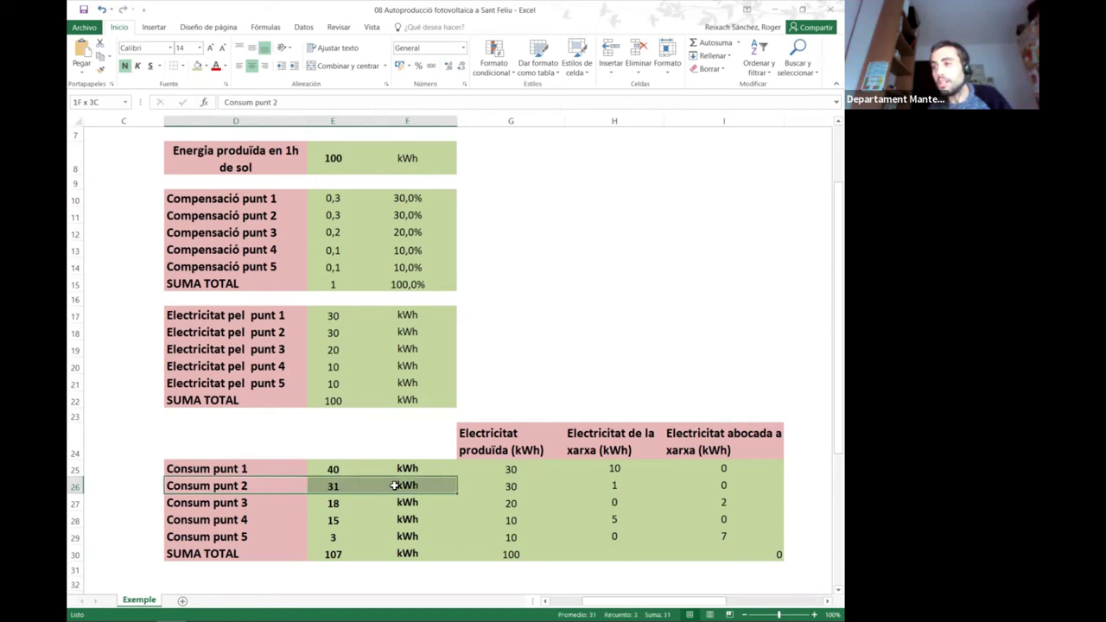
{"action": "left_click", "coordinate": [508, 488]}
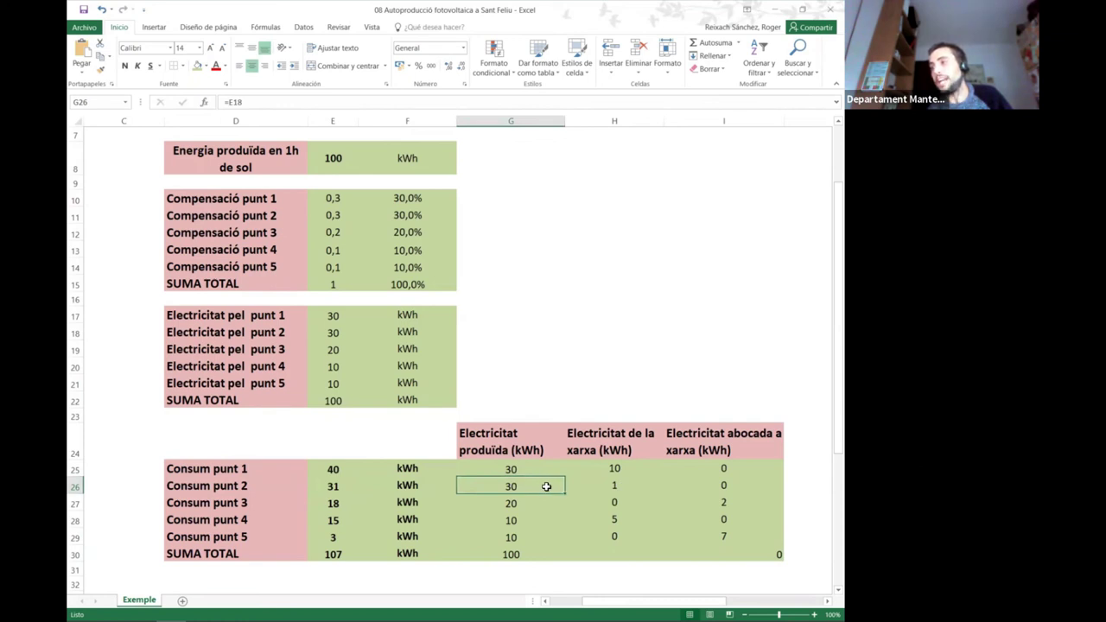
{"action": "left_click", "coordinate": [322, 486]}
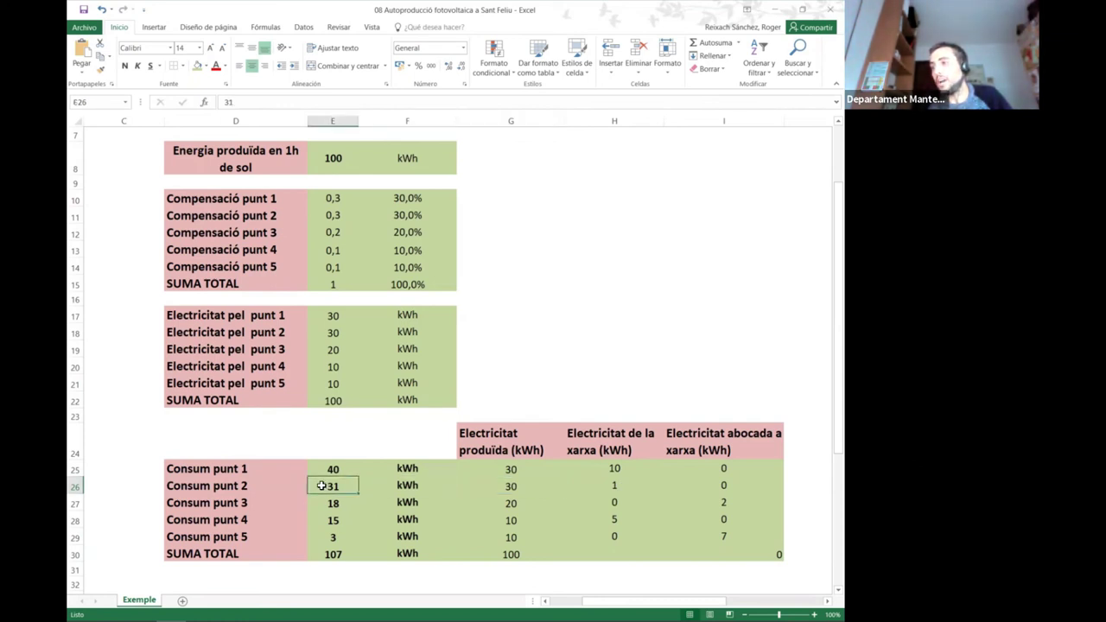
{"action": "left_click", "coordinate": [499, 486]}
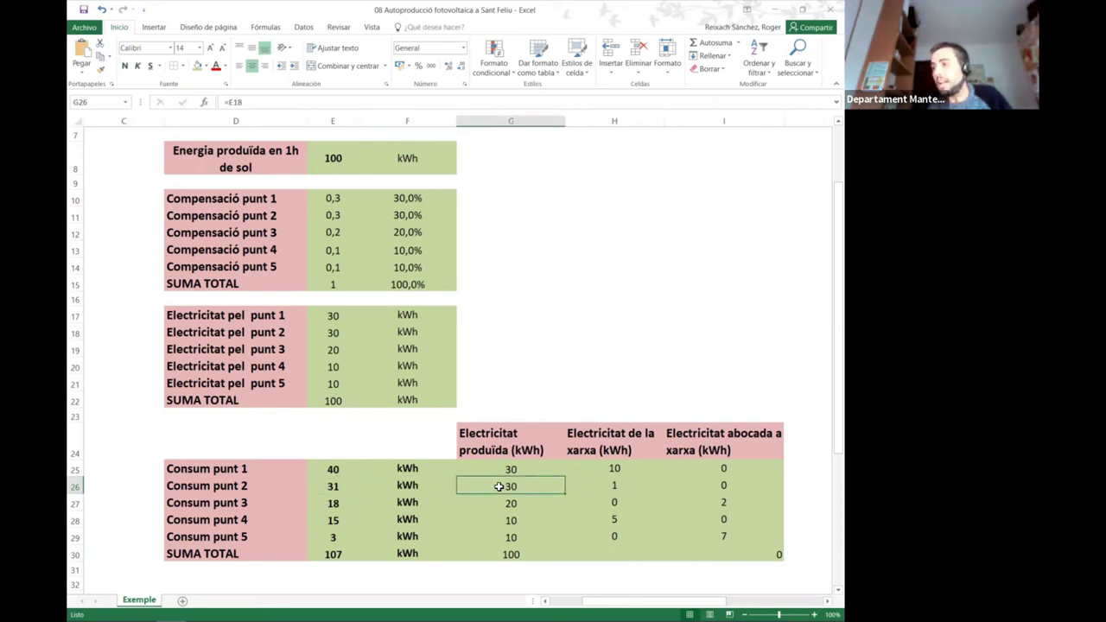
{"action": "left_click", "coordinate": [613, 485]}
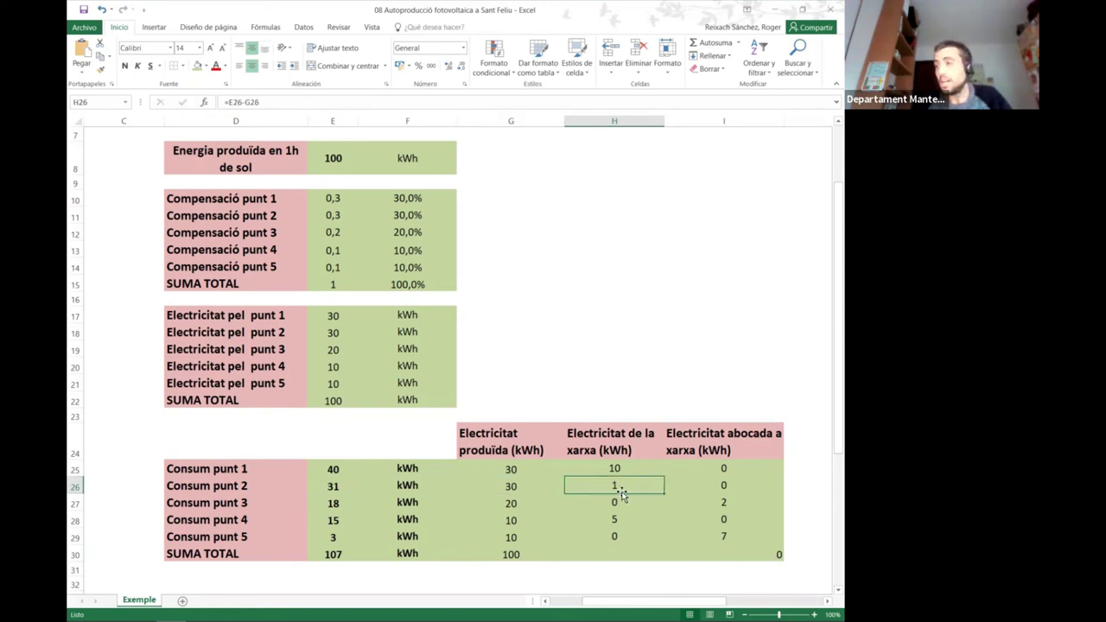
{"action": "left_click", "coordinate": [726, 487]}
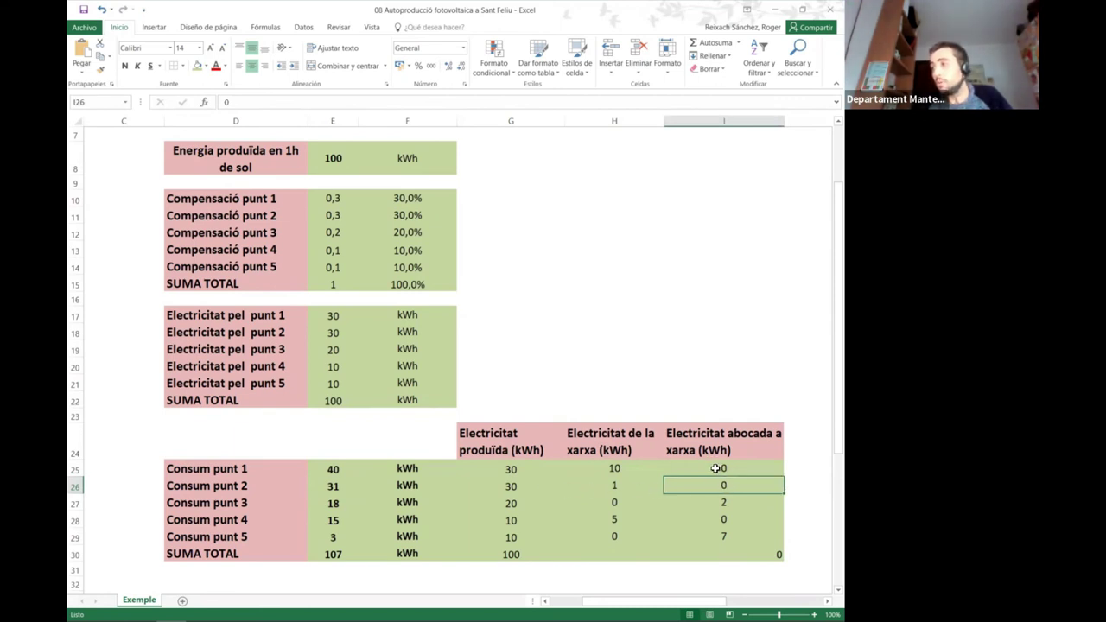
{"action": "left_click_drag", "start_coordinate": [715, 467], "coordinate": [718, 480]}
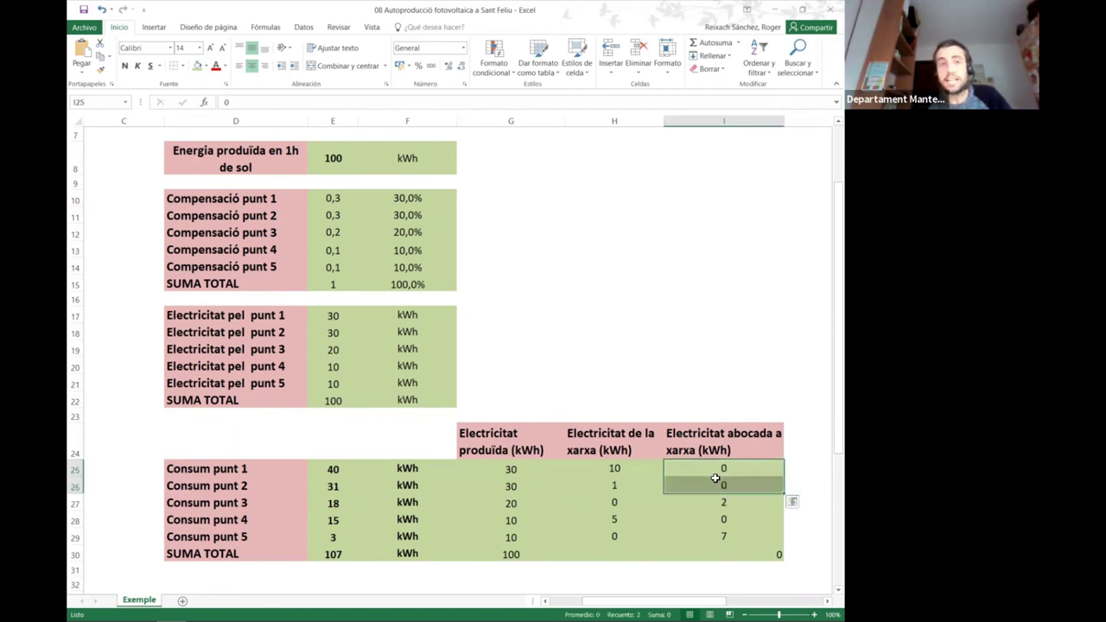
- Change the produced electricity formula of point 3 in G27 to =E27 so it refers to that point's consumption
{"action": "left_click", "coordinate": [331, 504]}
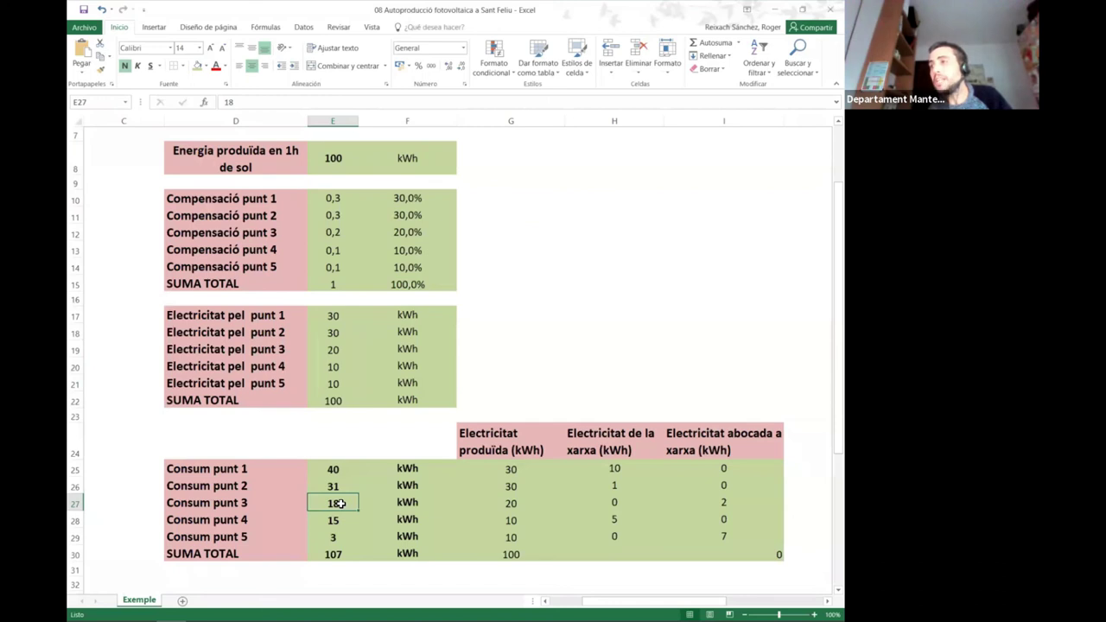
{"action": "left_click", "coordinate": [506, 505]}
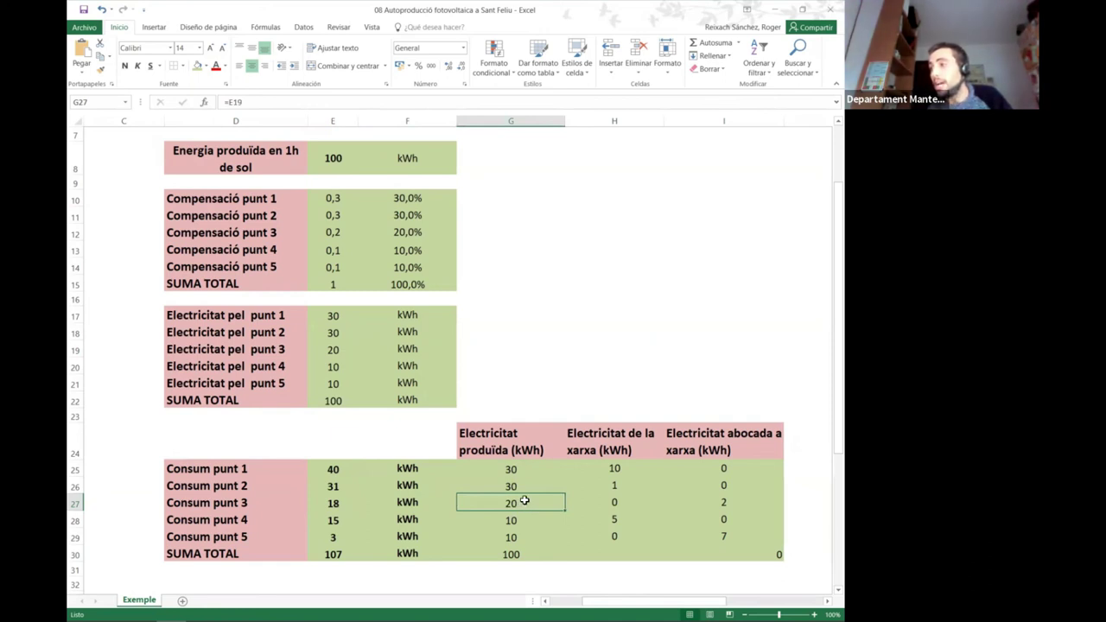
{"action": "double_click", "coordinate": [524, 502]}
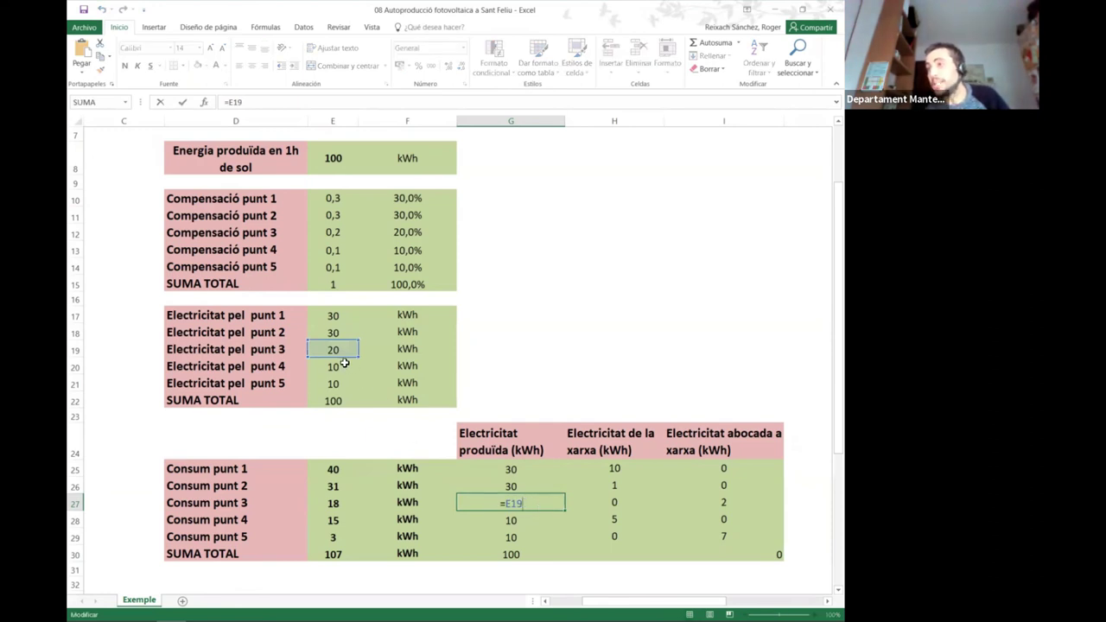
{"action": "left_click_drag", "start_coordinate": [344, 357], "coordinate": [354, 503]}
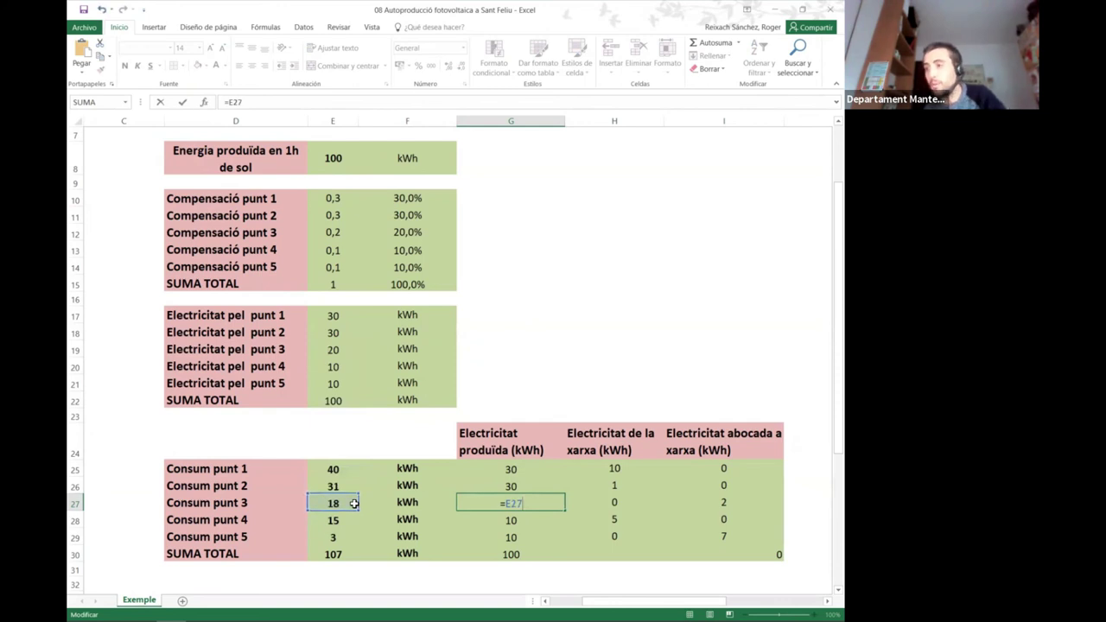
{"action": "key", "text": "Return"}
{"action": "left_click", "coordinate": [513, 504]}
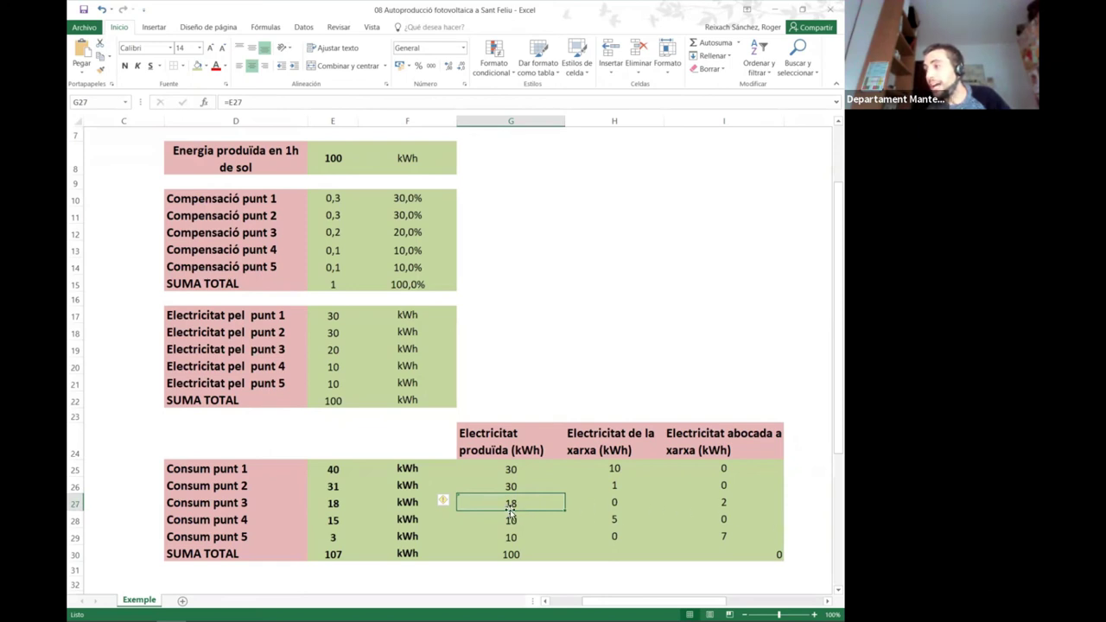
- Compare point 3's consumption and produced electricity with its allocation in row 19 and the surplus fed to the grid in I27
{"action": "left_click", "coordinate": [340, 503]}
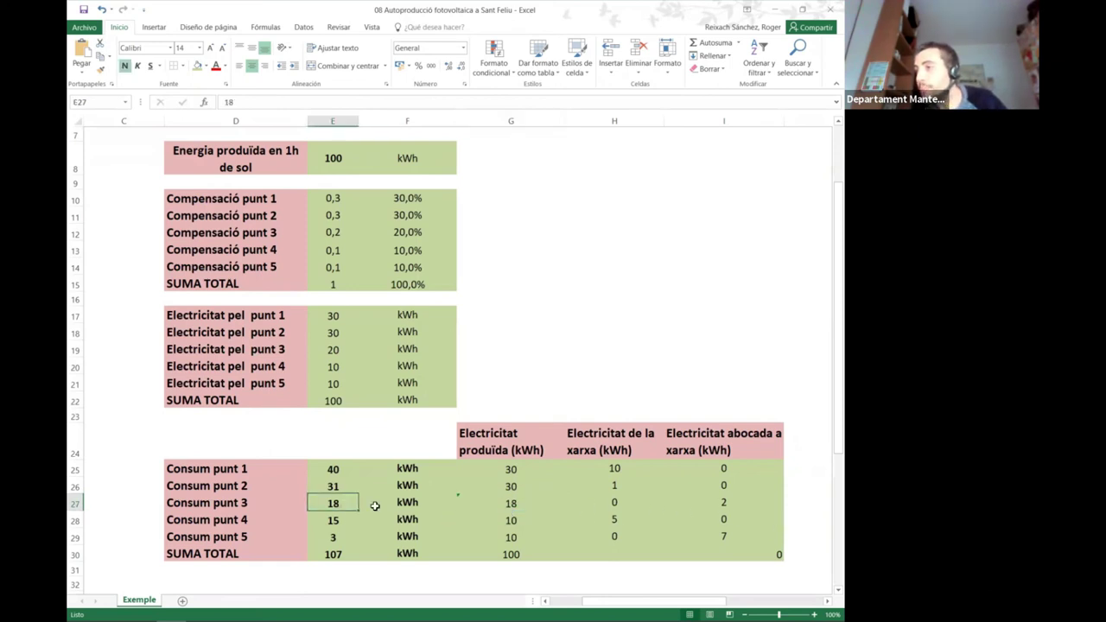
{"action": "left_click", "coordinate": [526, 505]}
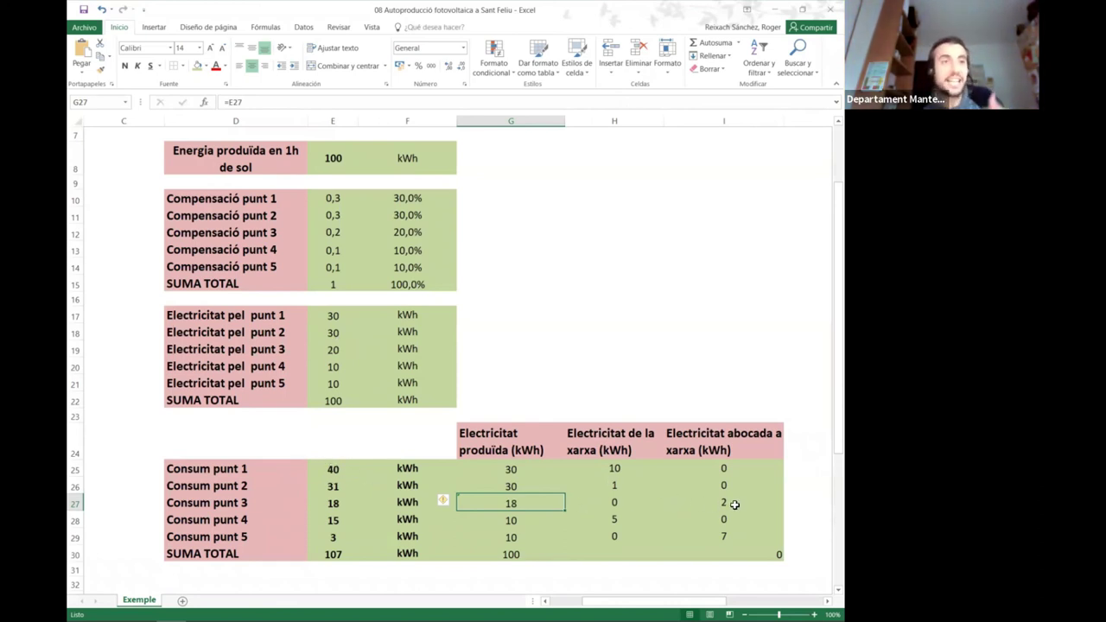
{"action": "left_click", "coordinate": [707, 507]}
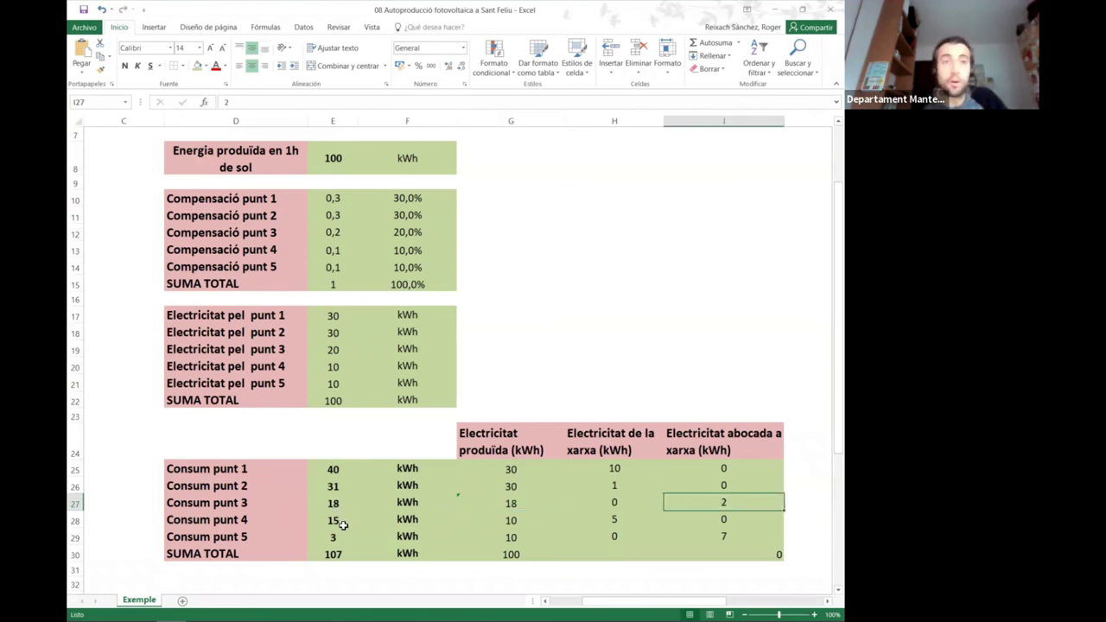
{"action": "left_click", "coordinate": [254, 504]}
{"action": "left_click_drag", "start_coordinate": [316, 504], "coordinate": [421, 510]}
{"action": "left_click_drag", "start_coordinate": [259, 349], "coordinate": [417, 352]}
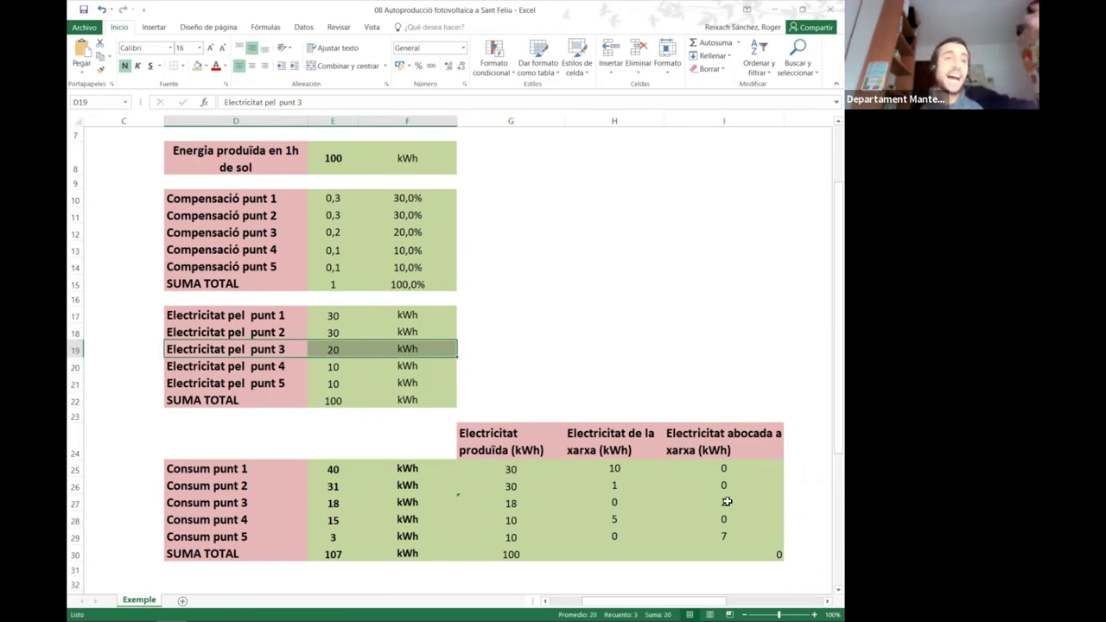
{"action": "left_click_drag", "start_coordinate": [727, 501], "coordinate": [232, 503]}
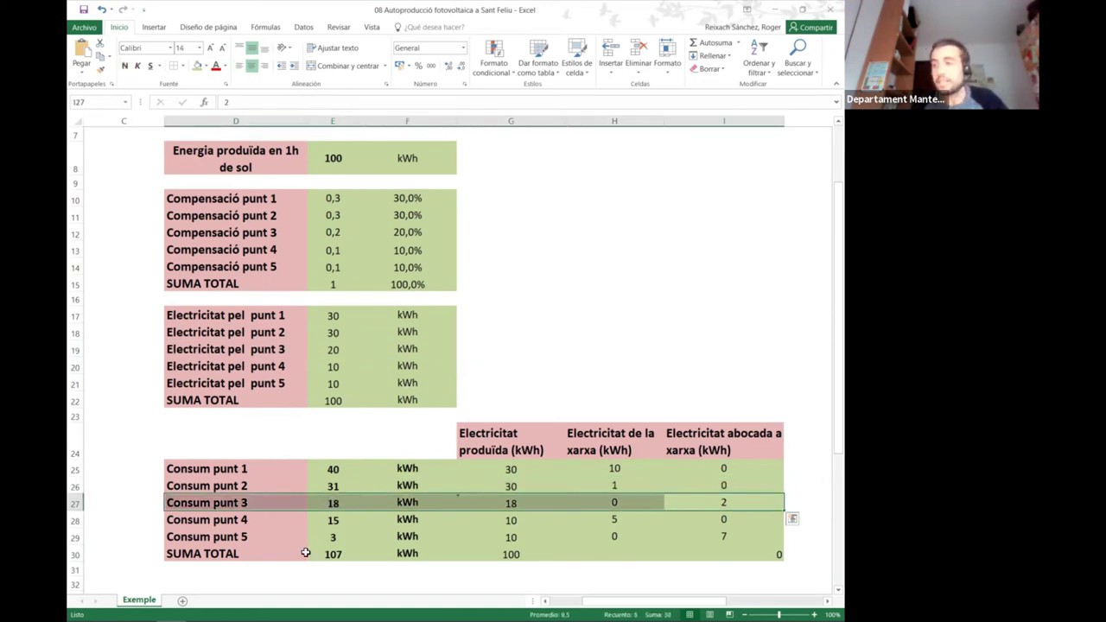
- Examine point 4's consumption, its allocated electricity in row 20, and the produced and grid electricity in G28 and H28
{"action": "left_click", "coordinate": [250, 520]}
{"action": "left_click_drag", "start_coordinate": [318, 519], "coordinate": [394, 519]}
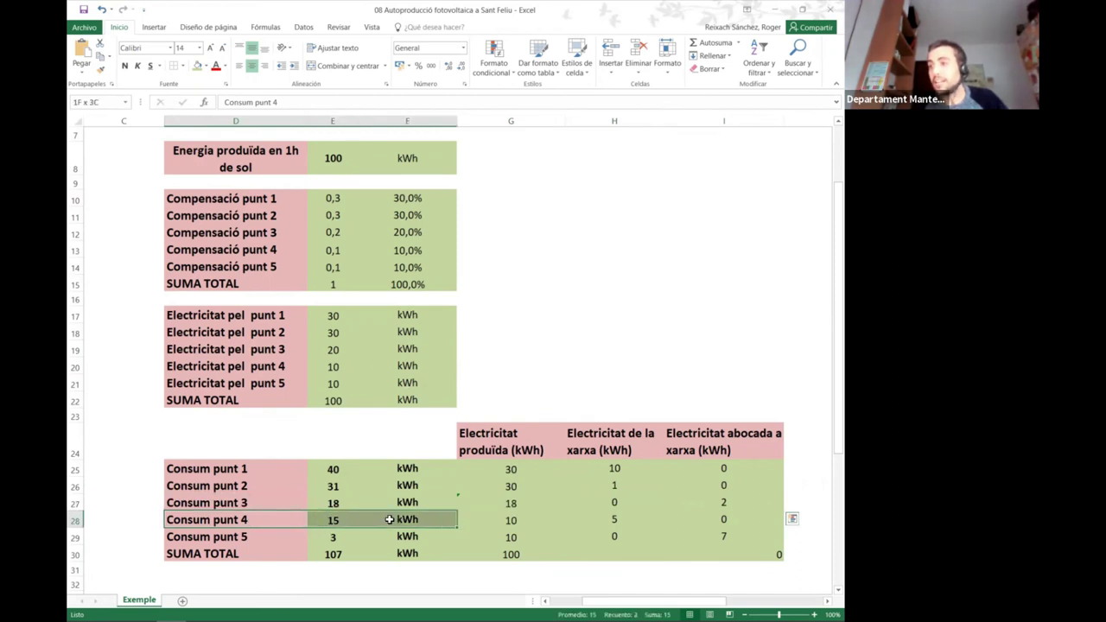
{"action": "left_click", "coordinate": [333, 520]}
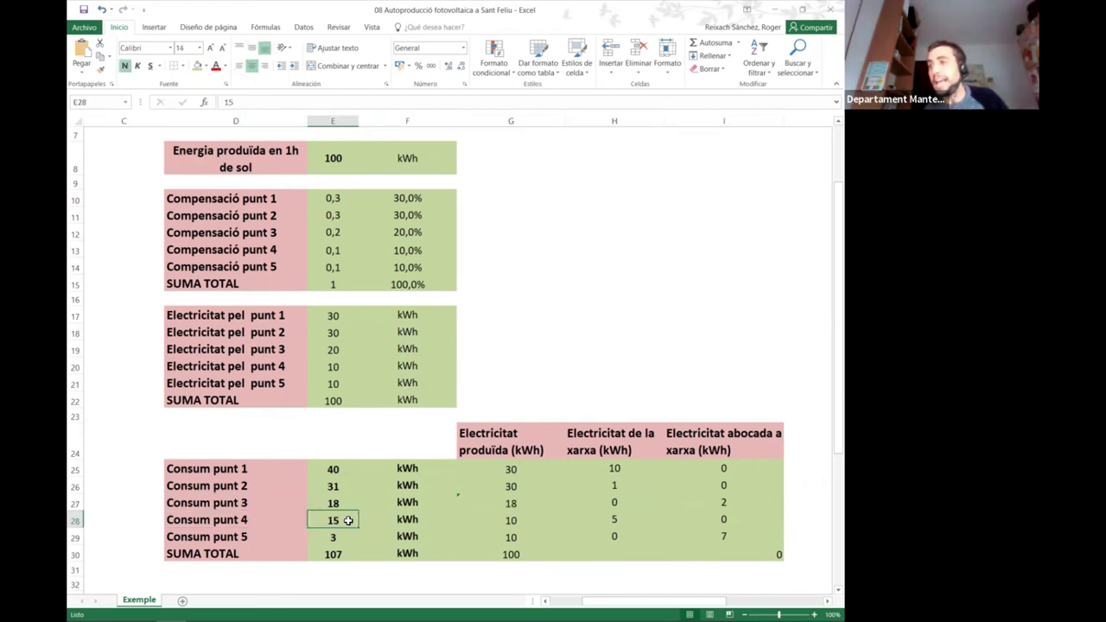
{"action": "left_click_drag", "start_coordinate": [343, 521], "coordinate": [443, 521]}
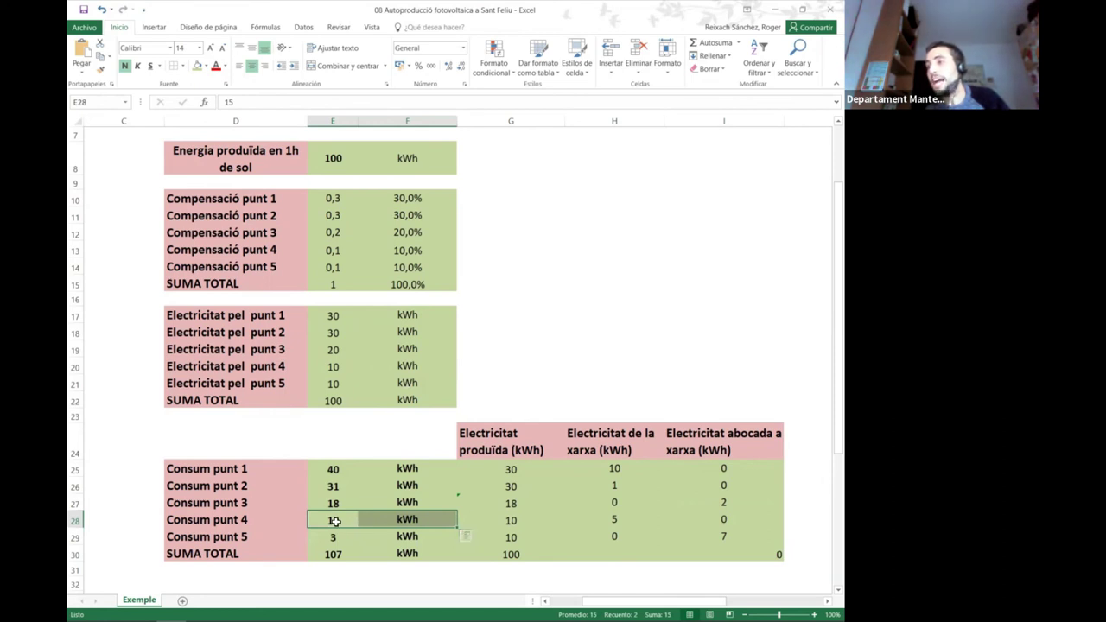
{"action": "left_click", "coordinate": [510, 519]}
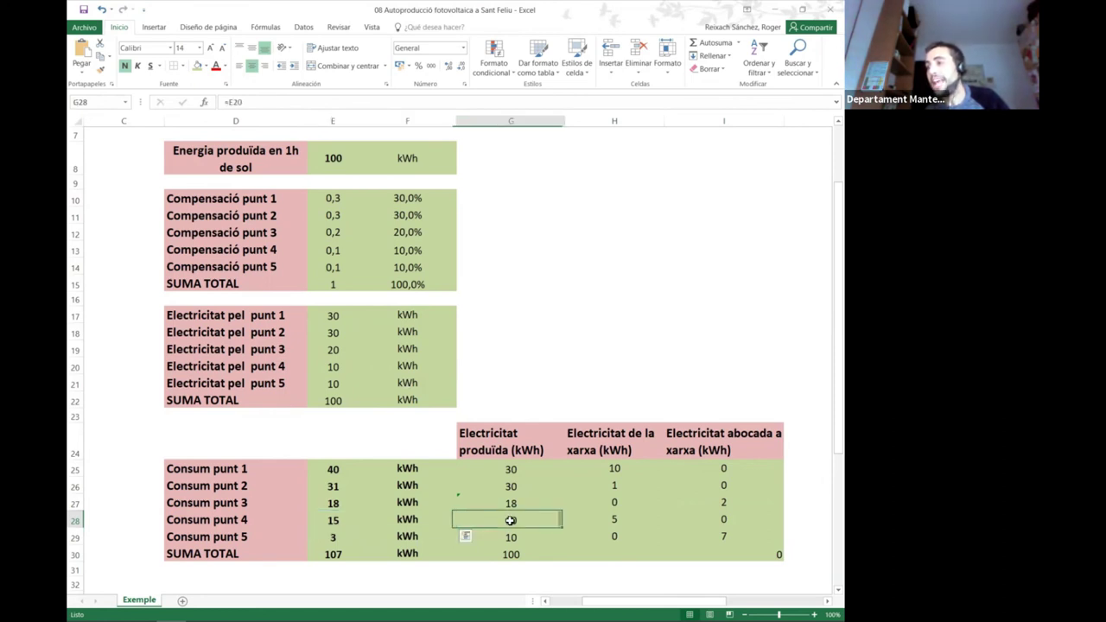
{"action": "left_click_drag", "start_coordinate": [257, 365], "coordinate": [407, 365]}
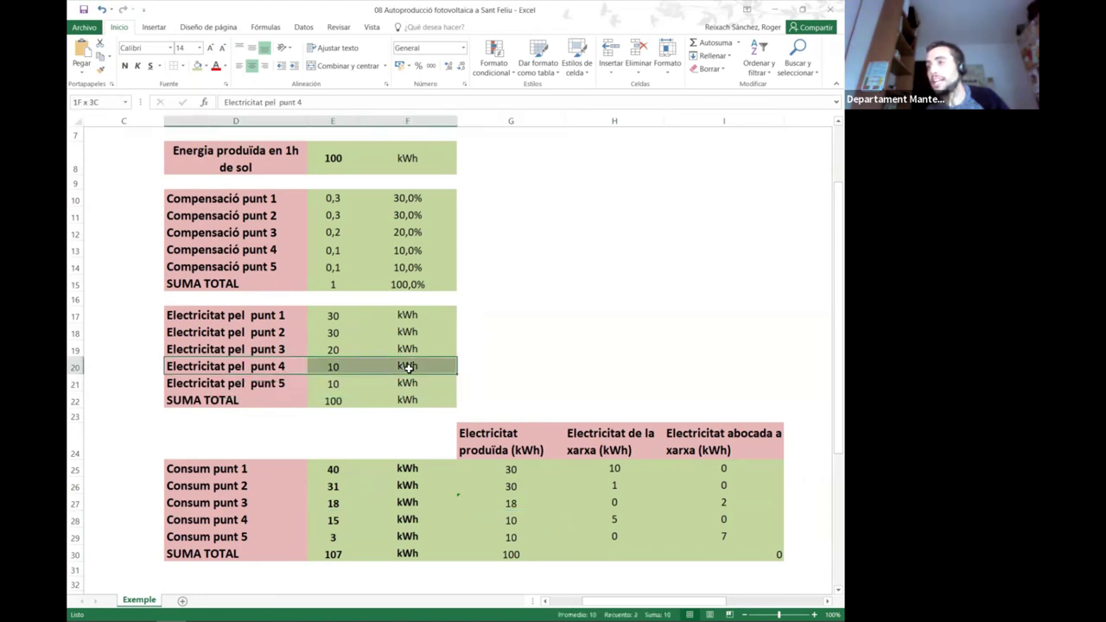
{"action": "left_click", "coordinate": [332, 367]}
{"action": "left_click", "coordinate": [508, 527]}
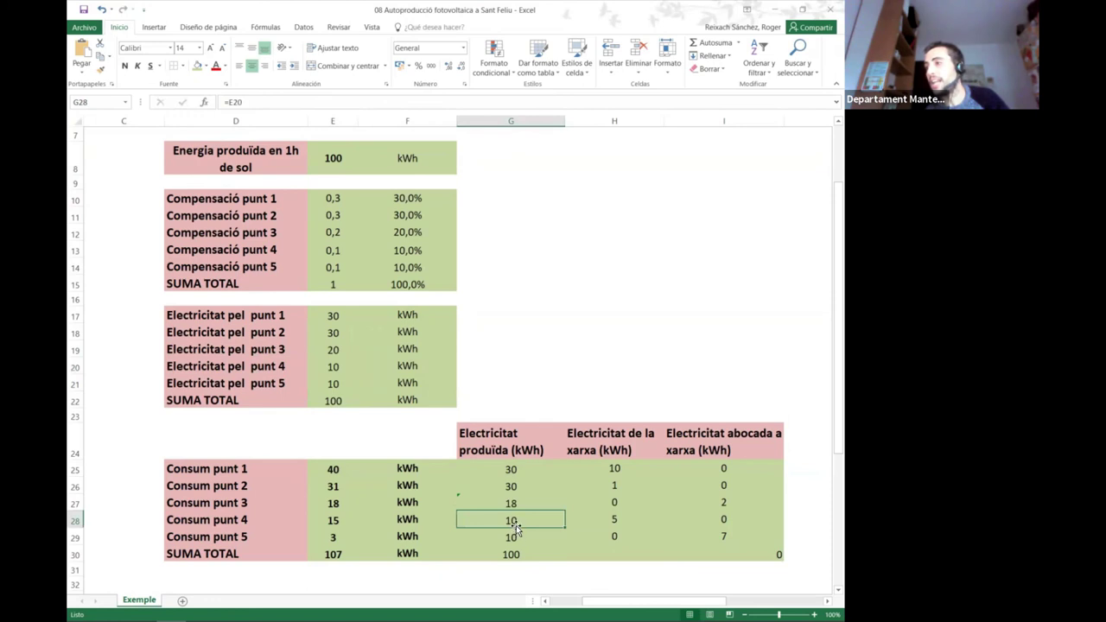
{"action": "left_click", "coordinate": [614, 521]}
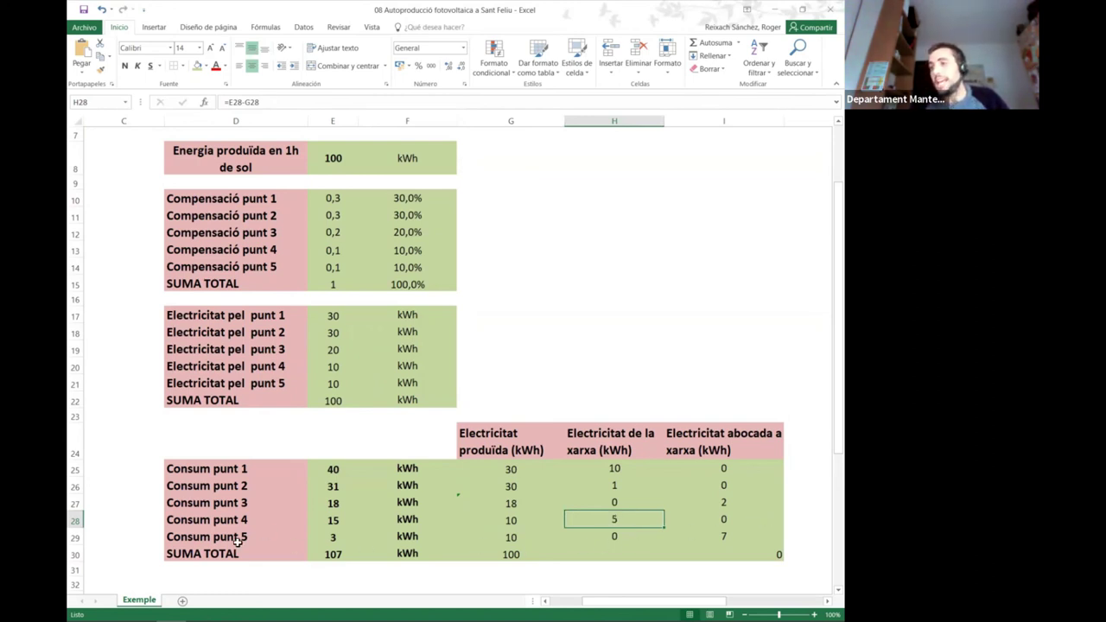
- Replace the produced electricity of point 5 in G29 with 3, matching that point's consumption
{"action": "left_click", "coordinate": [332, 538]}
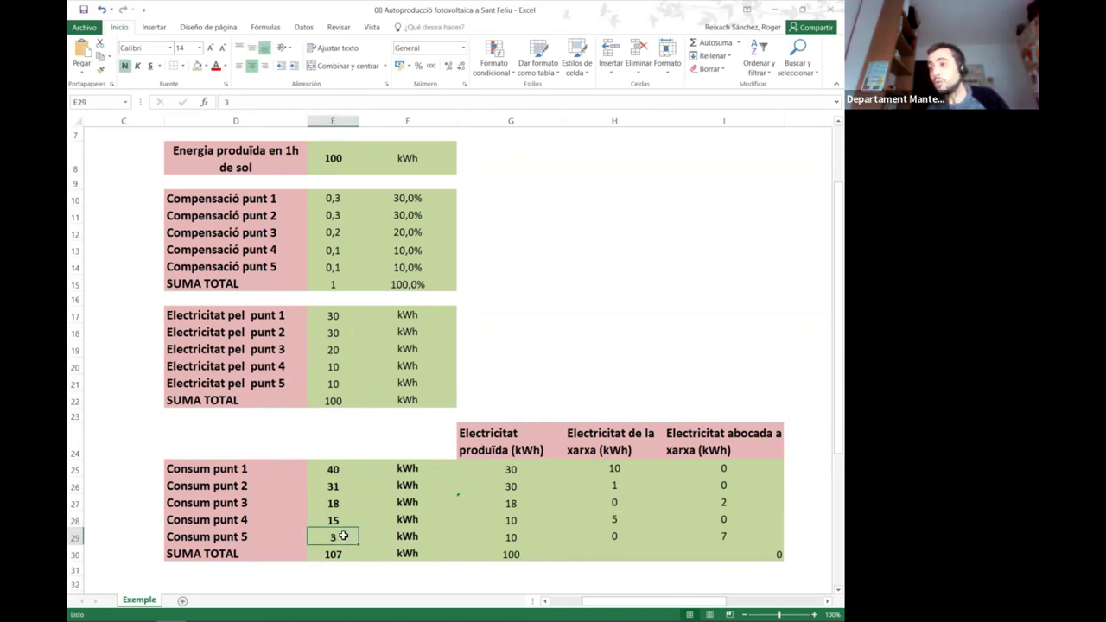
{"action": "left_click_drag", "start_coordinate": [276, 533], "coordinate": [445, 536]}
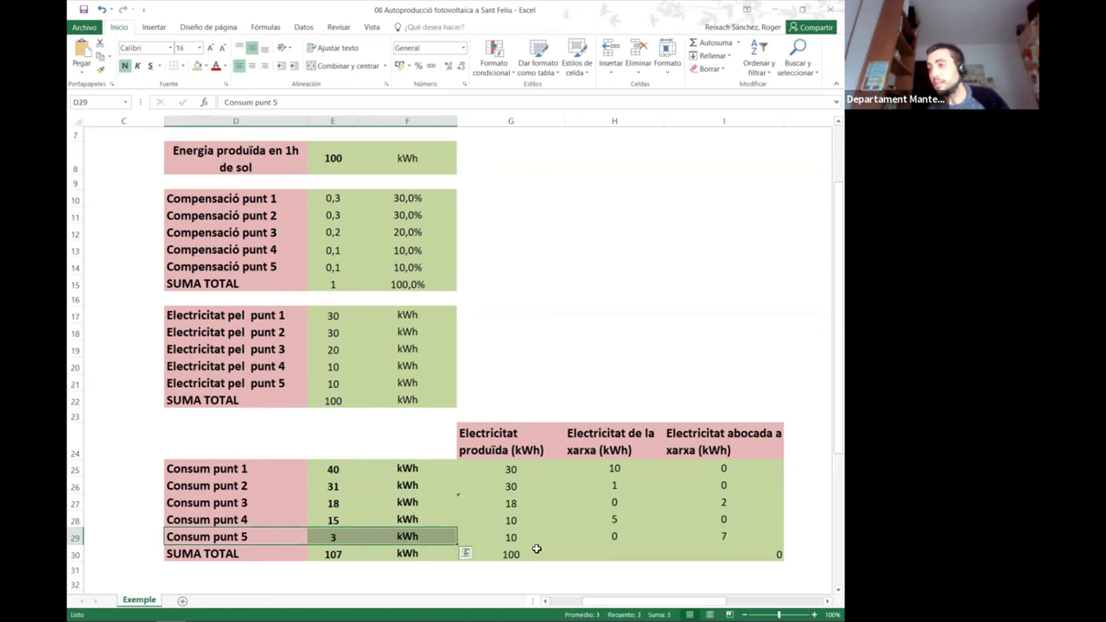
{"action": "left_click", "coordinate": [502, 535]}
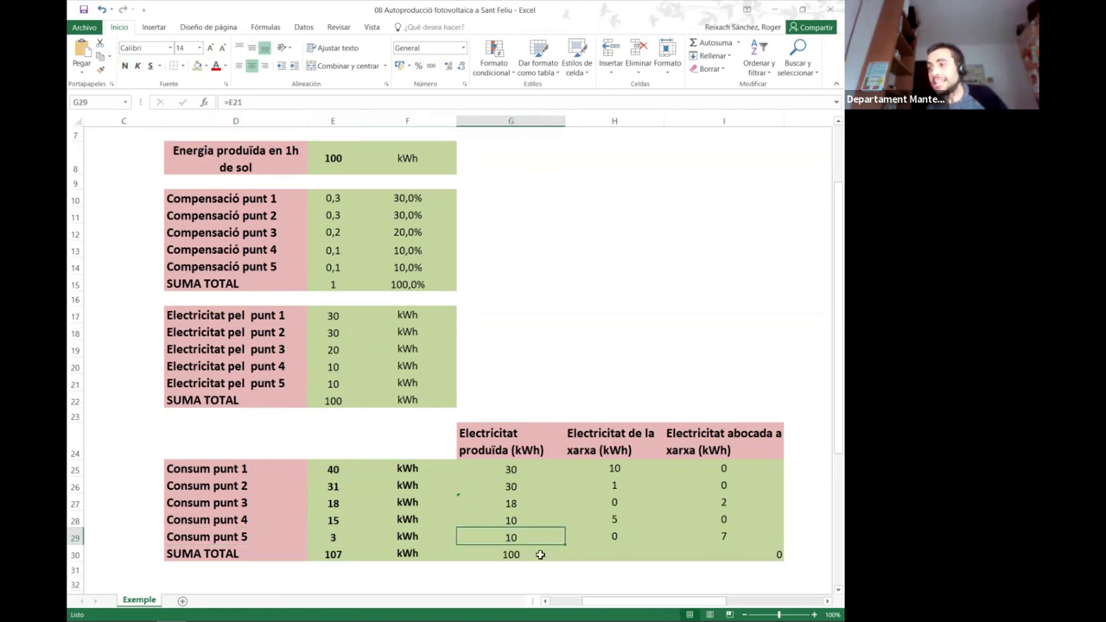
{"action": "type", "text": "3"}
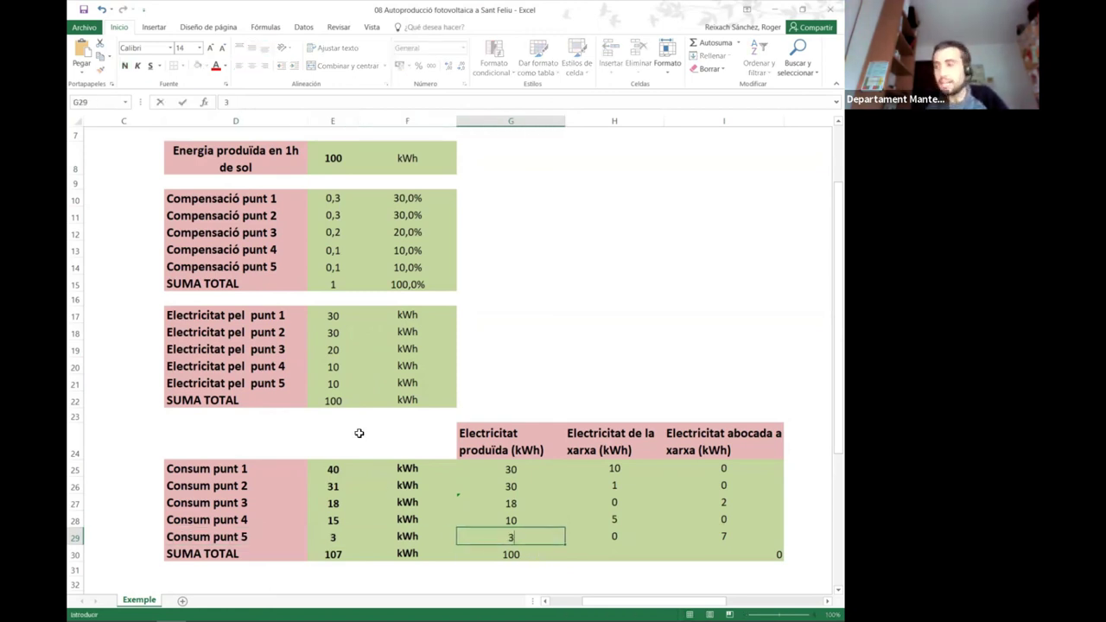
{"action": "key", "text": "Return"}
- Compare point 5's consumption and produced electricity in row 29 with its allocation in row 21 and the total energy produced in E8
{"action": "left_click_drag", "start_coordinate": [264, 530], "coordinate": [456, 528]}
{"action": "left_click_drag", "start_coordinate": [276, 383], "coordinate": [420, 383]}
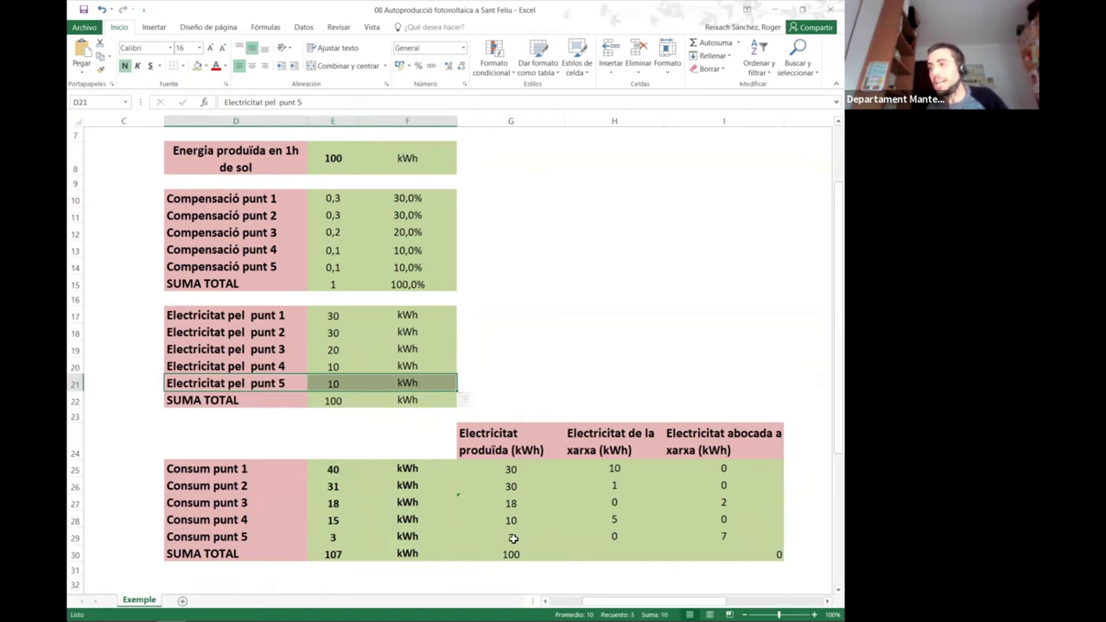
{"action": "left_click", "coordinate": [333, 158]}
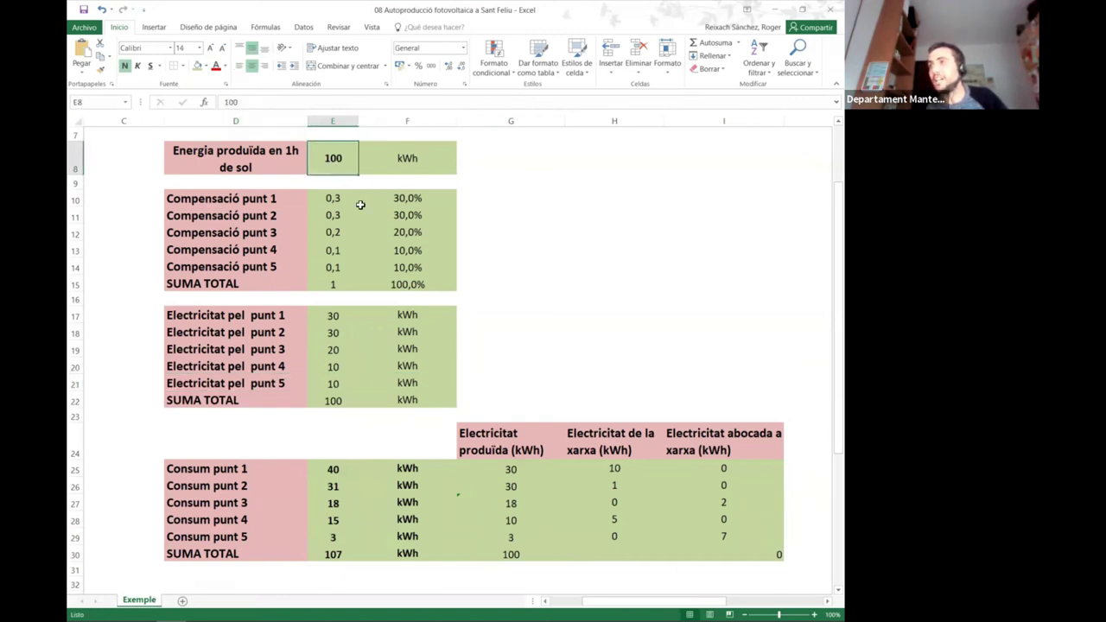
{"action": "left_click", "coordinate": [508, 539]}
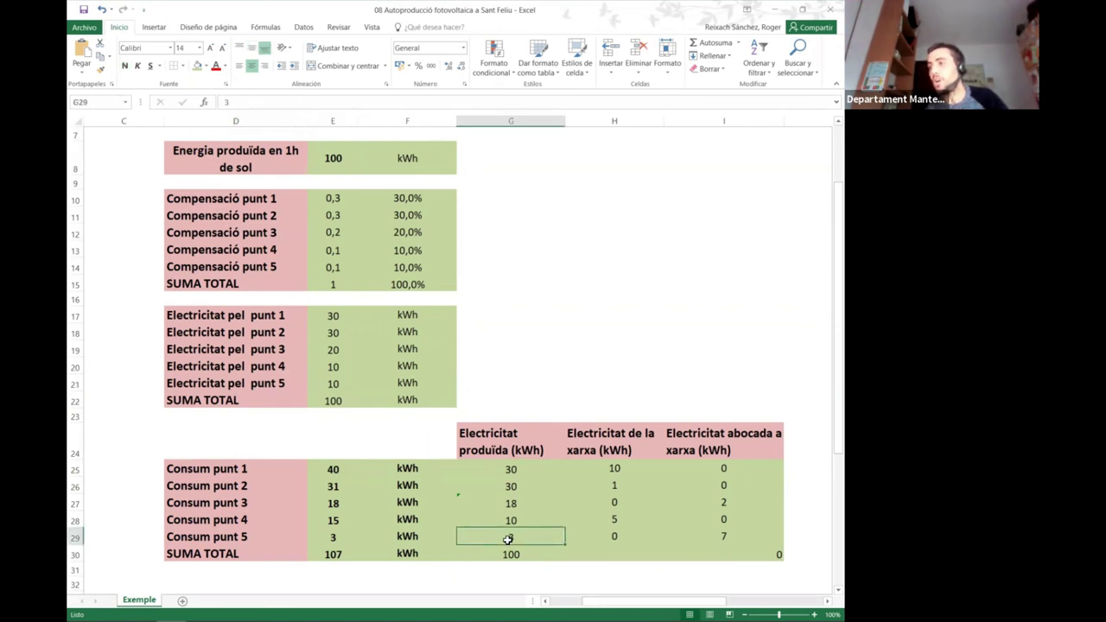
{"action": "left_click_drag", "start_coordinate": [232, 536], "coordinate": [510, 539]}
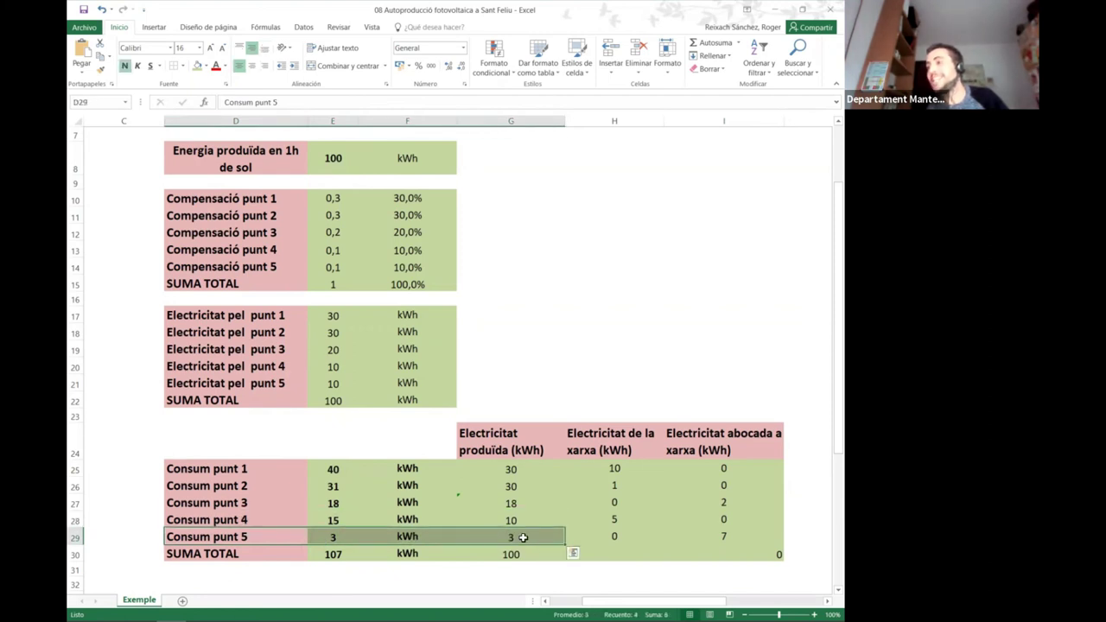
{"action": "left_click", "coordinate": [522, 537]}
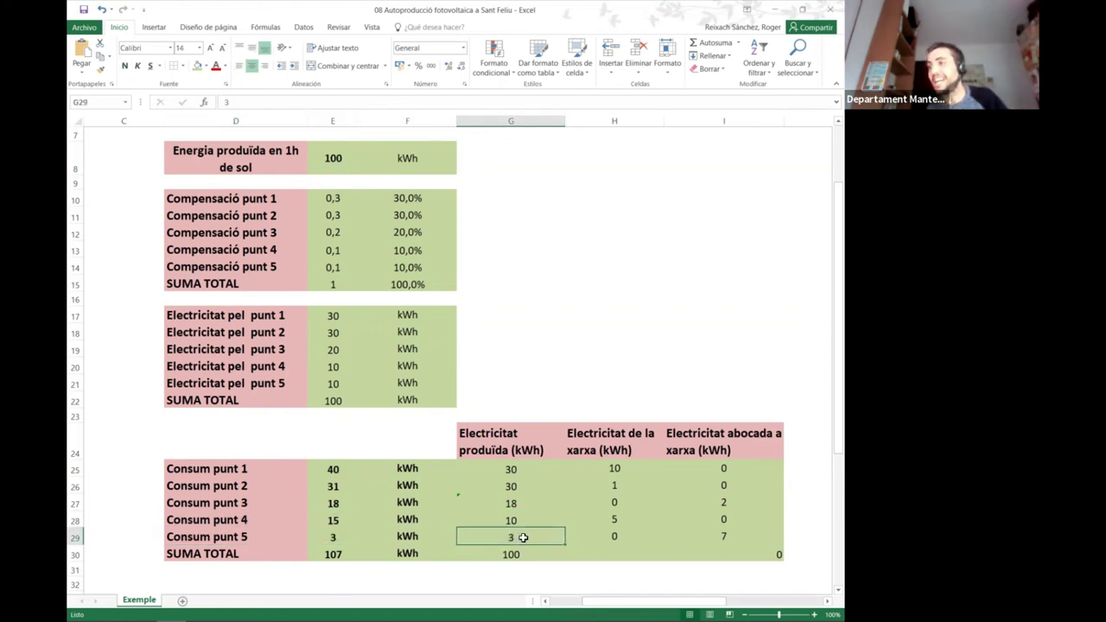
{"action": "left_click", "coordinate": [207, 537]}
{"action": "left_click_drag", "start_coordinate": [223, 536], "coordinate": [518, 538]}
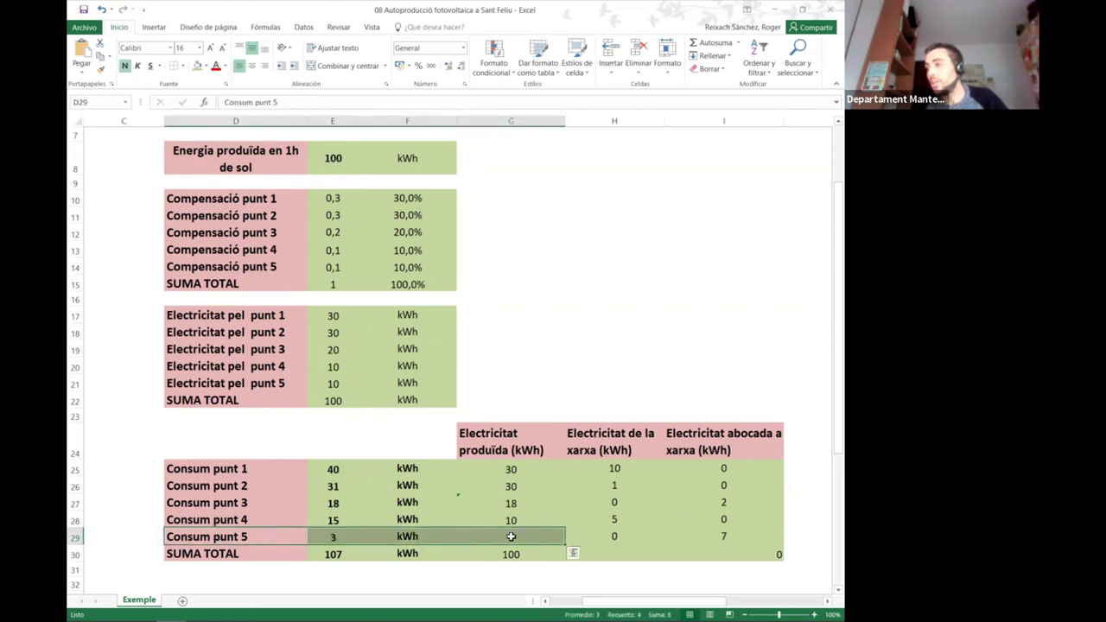
- Review the surplus fed to the grid in I27:I29 and the grid electricity drawn by points 1, 2 and 4 in column H
{"action": "left_click", "coordinate": [730, 535]}
{"action": "left_click_drag", "start_coordinate": [726, 500], "coordinate": [721, 533]}
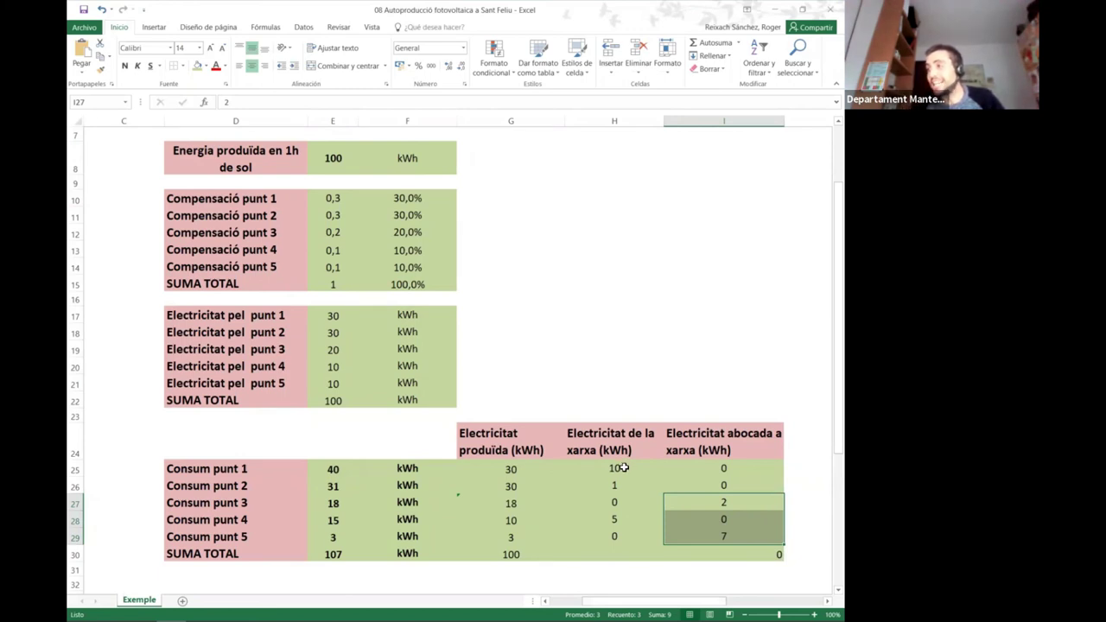
{"action": "left_click", "coordinate": [616, 468]}
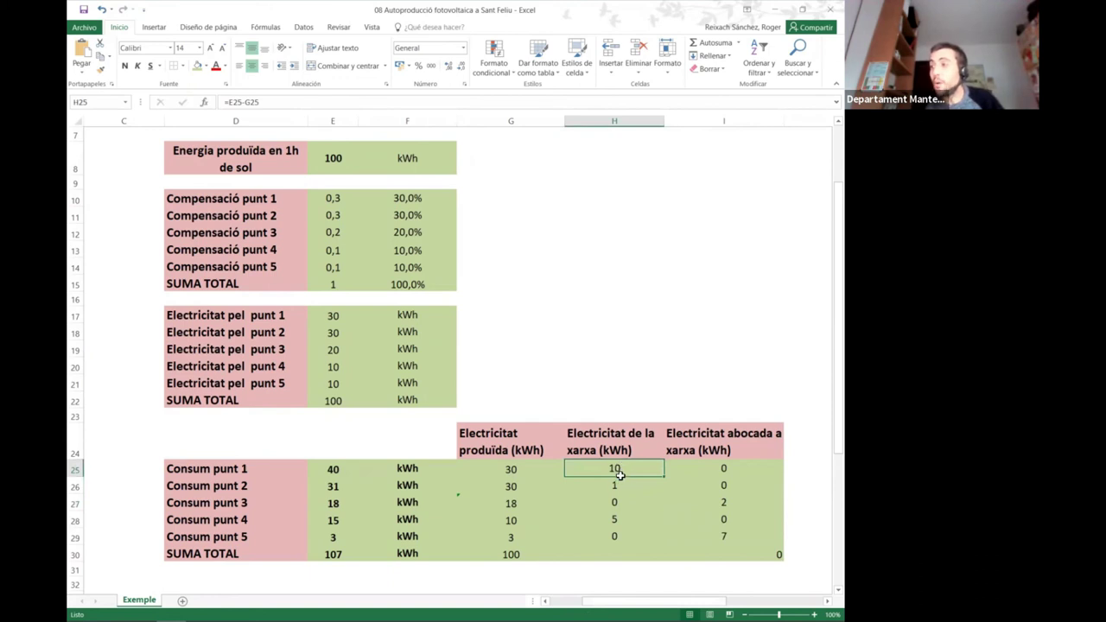
{"action": "left_click", "coordinate": [619, 484]}
{"action": "left_click", "coordinate": [618, 467]}
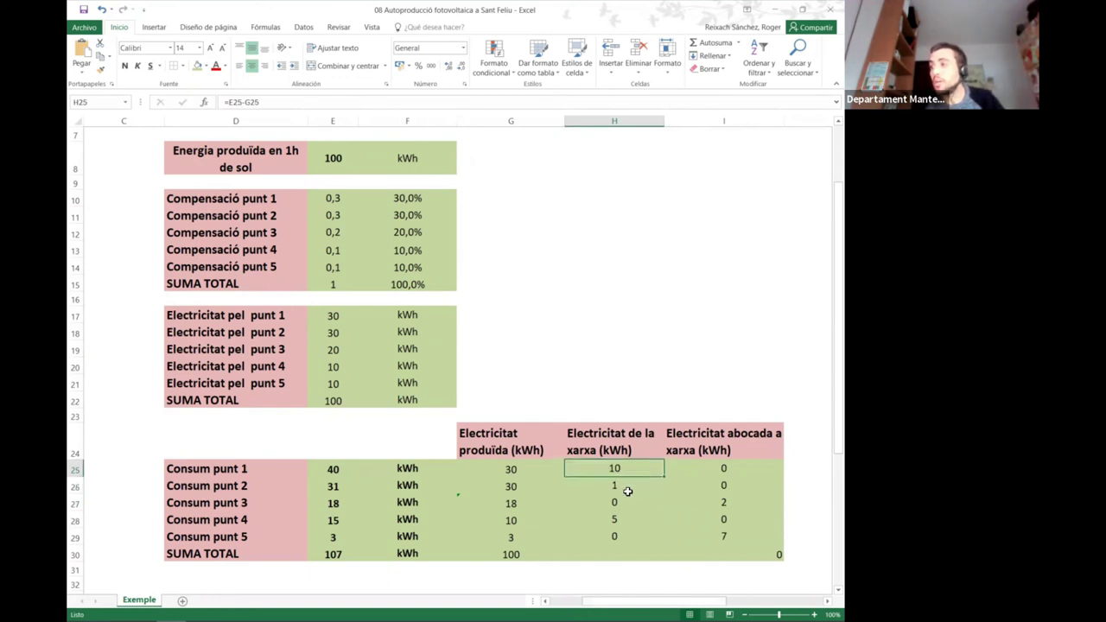
{"action": "left_click", "coordinate": [613, 519]}
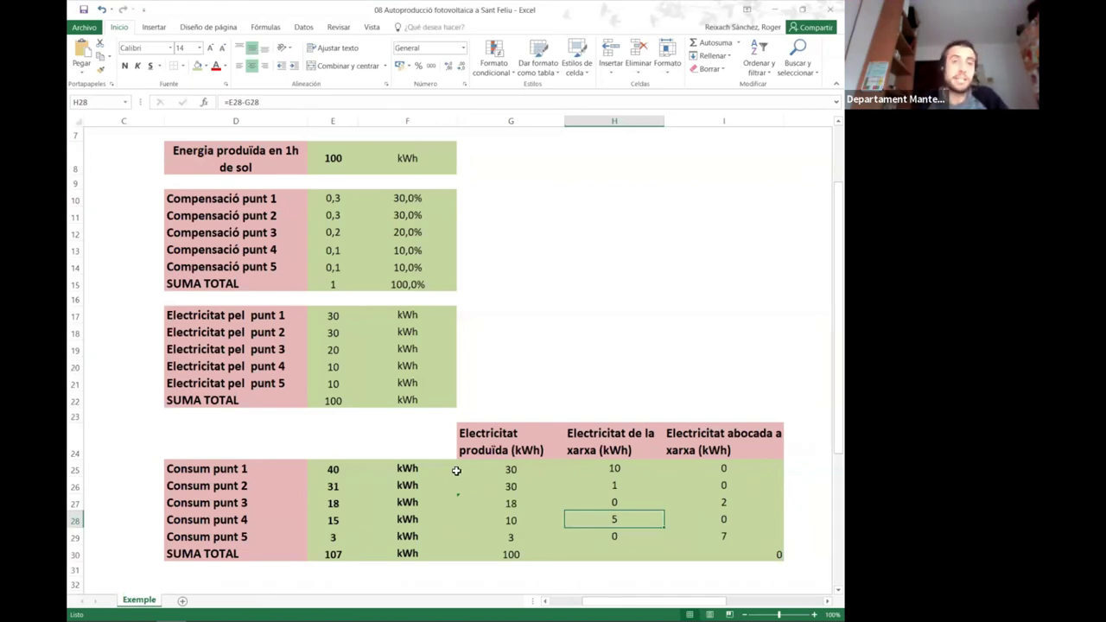
{"action": "scroll", "coordinate": [458, 470], "scroll_direction": "down", "scroll_amount": 1}
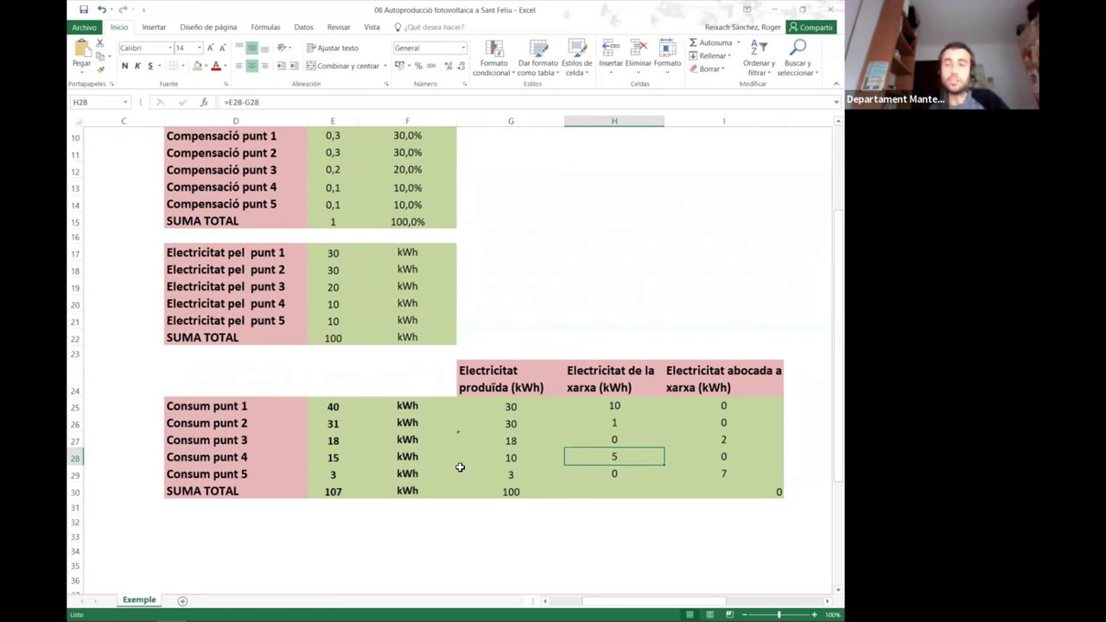
- Switch from the Excel workbook to the slide presentation showing the closing "Moltes gràcies!" slide
{"action": "mouse_move", "coordinate": [173, 619]}
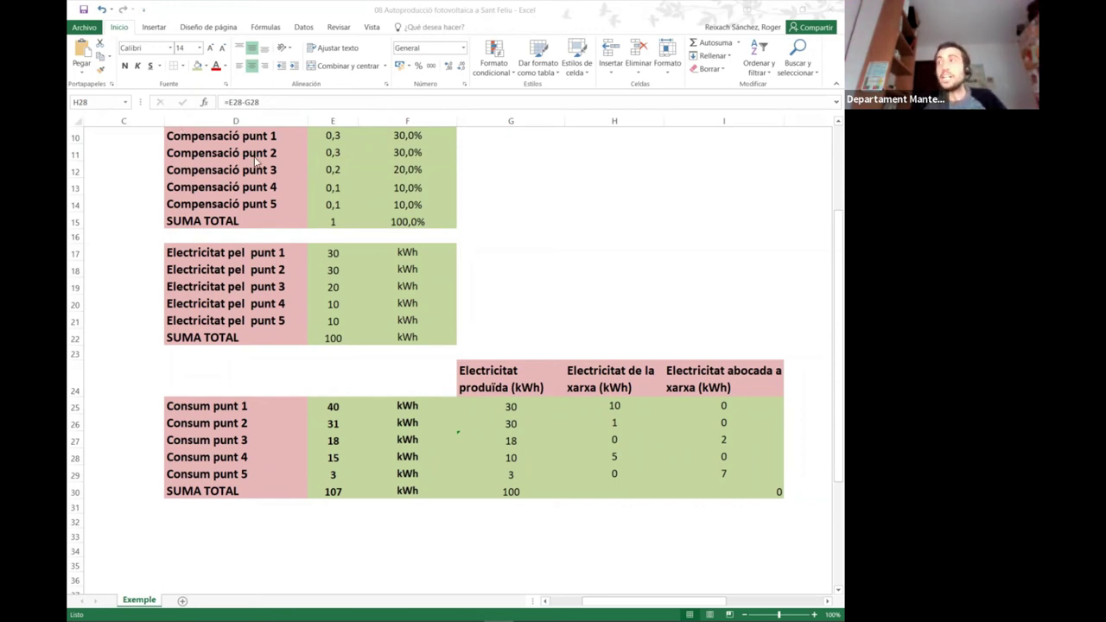
{"action": "key", "text": "alt+Tab"}
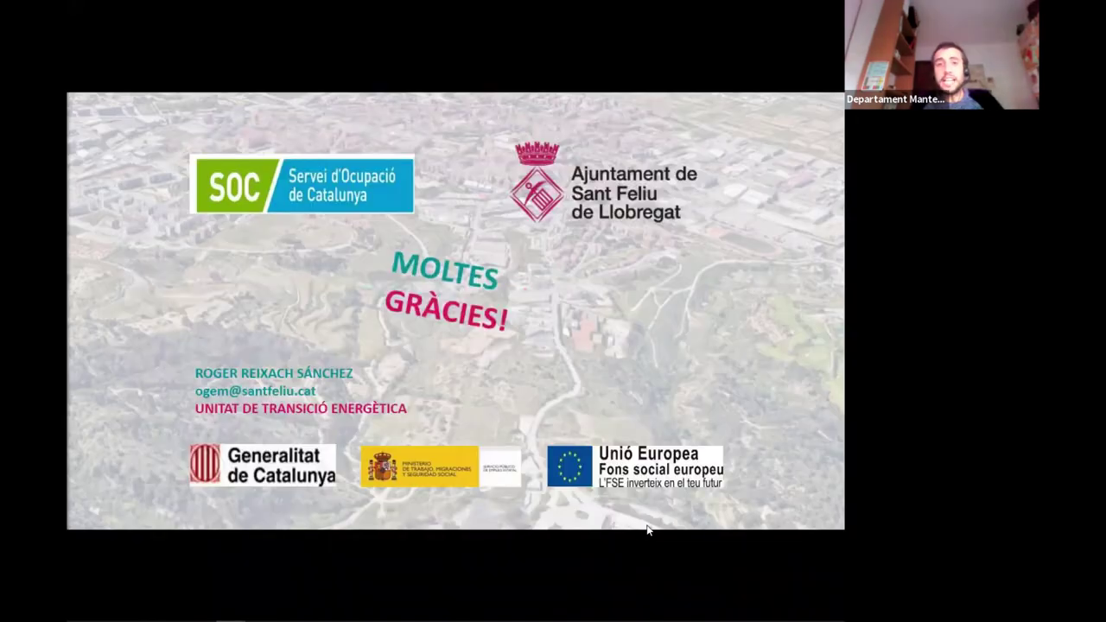